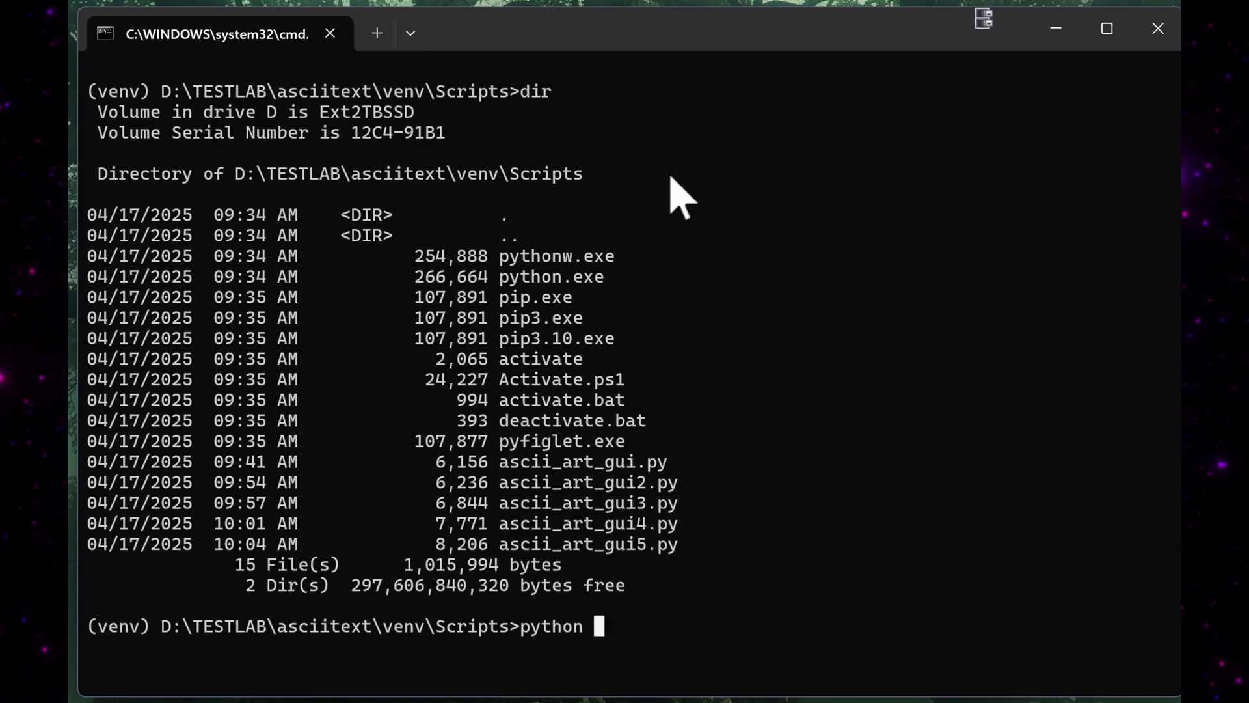
Run python ascii_art_gui5.py from Command Prompt to launch the ASCII Art Generator.
text(ascii_)
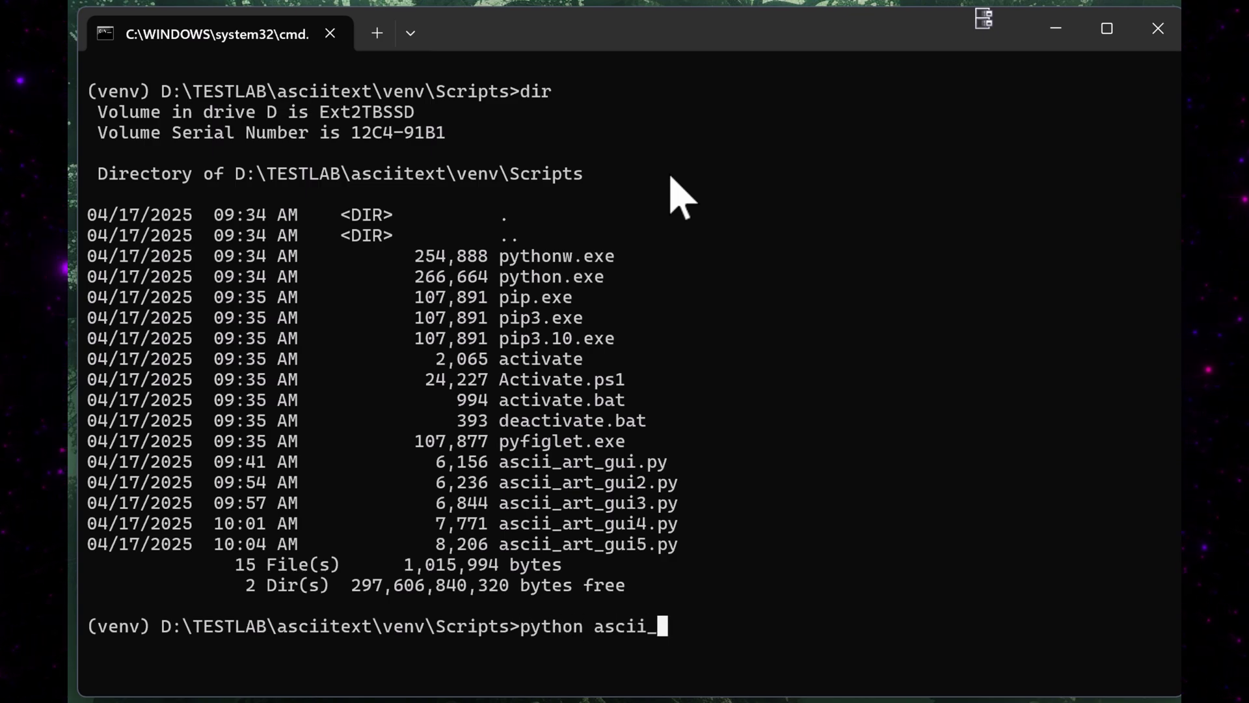
text(art_gui5.py)
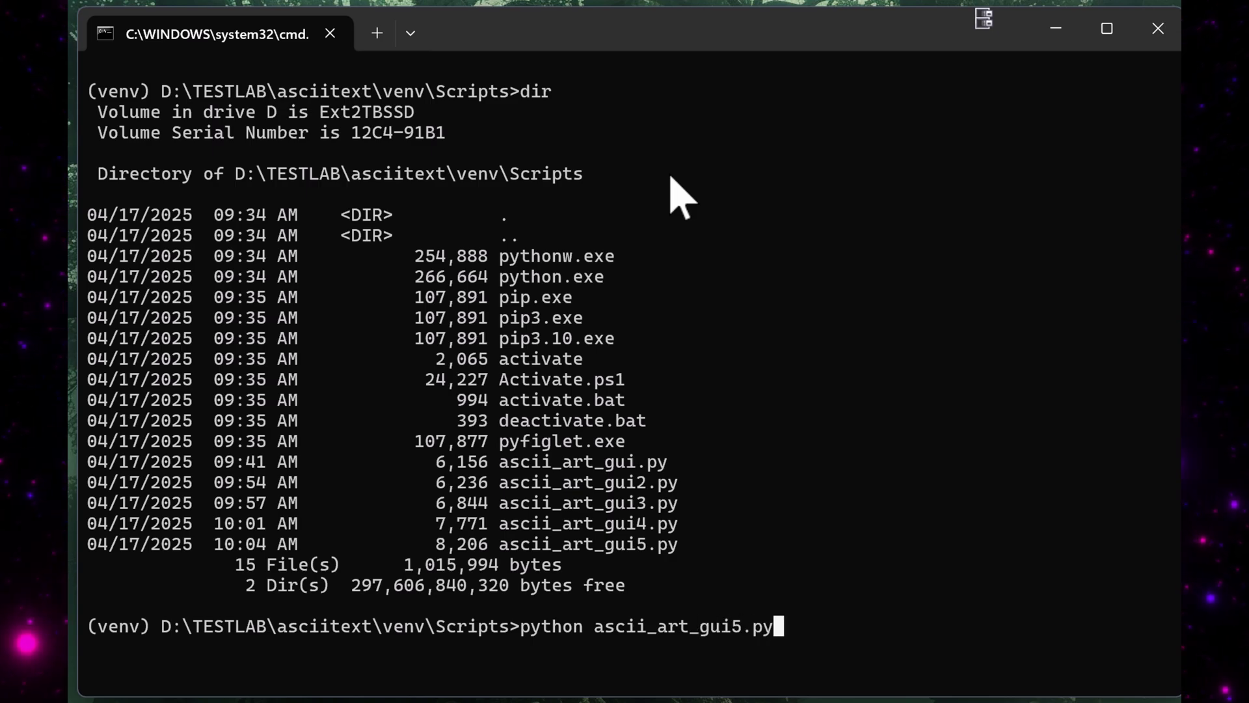
key(Return)
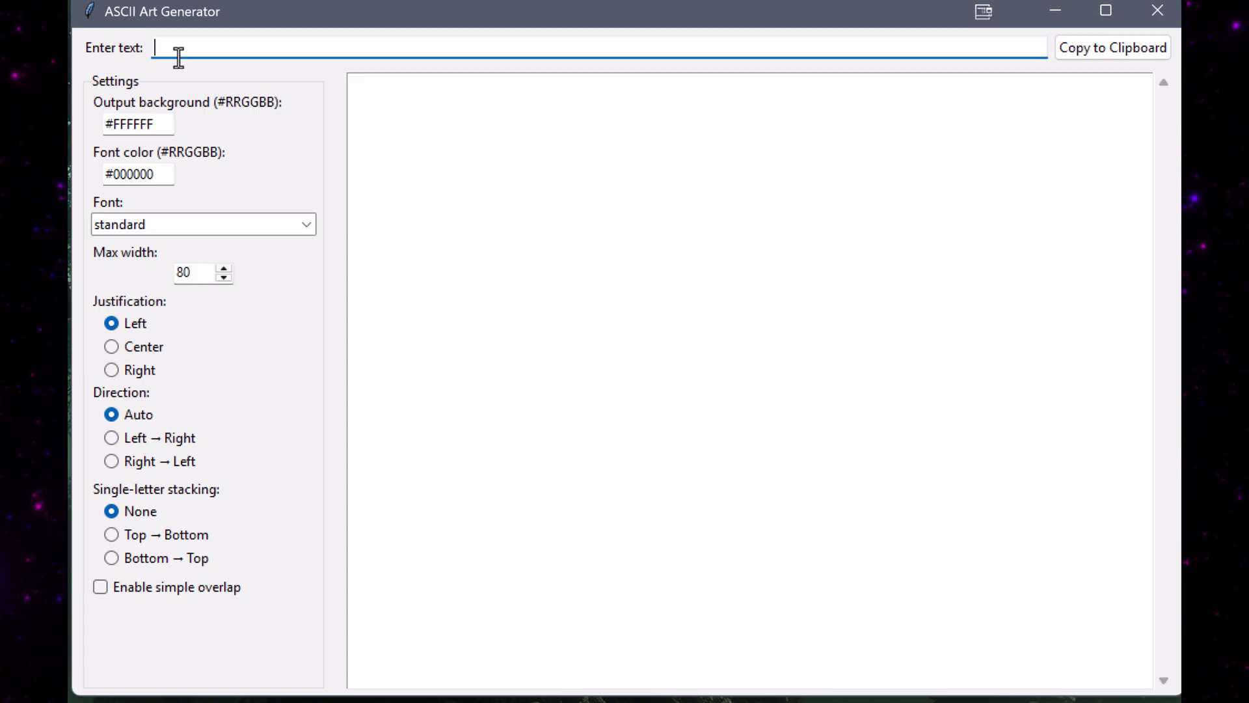
Try the texts hello and brainyfac, cycling justification through Center, Right and back to Left.
text(hello)
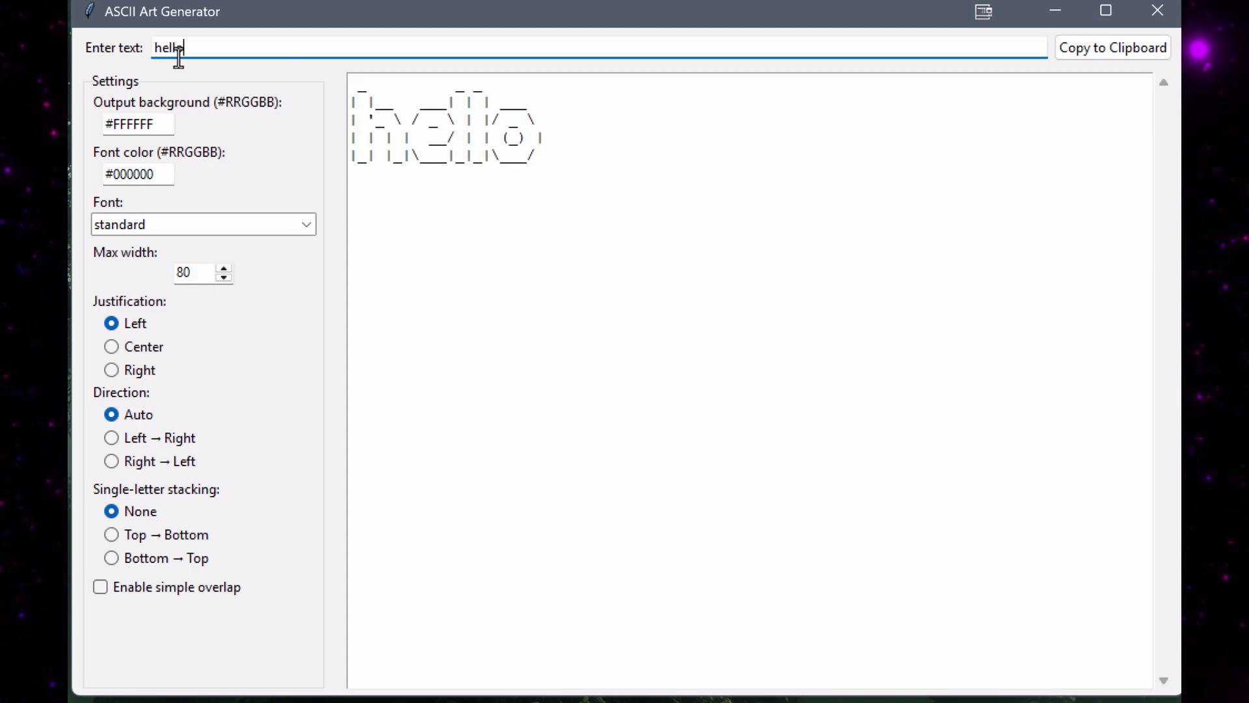
key(BackSpace)
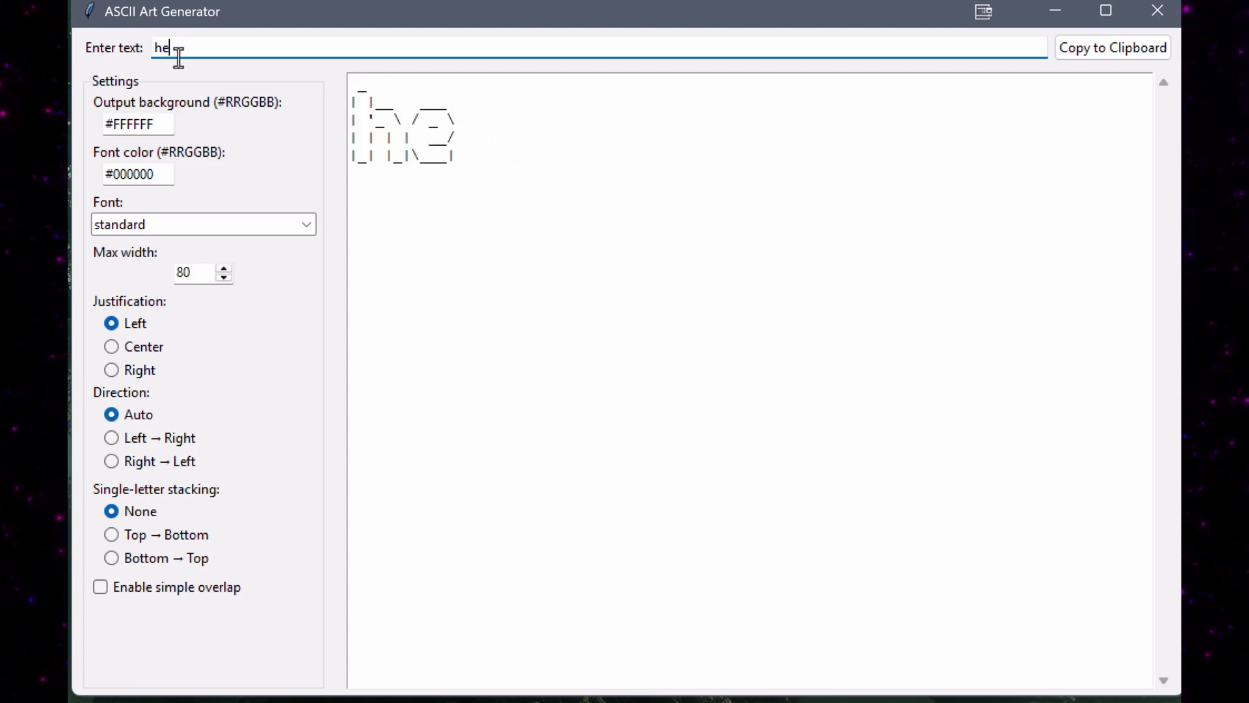
key(BackSpace)
text(brainyfac)
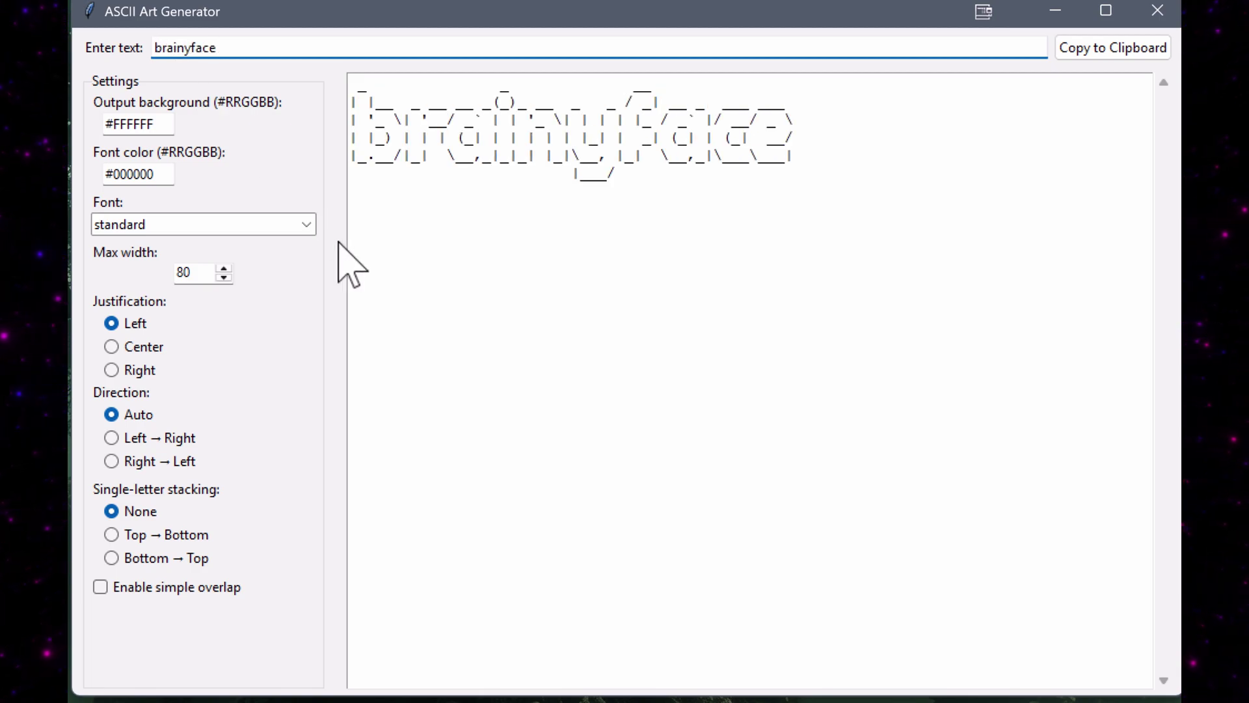
click(126, 348)
click(127, 372)
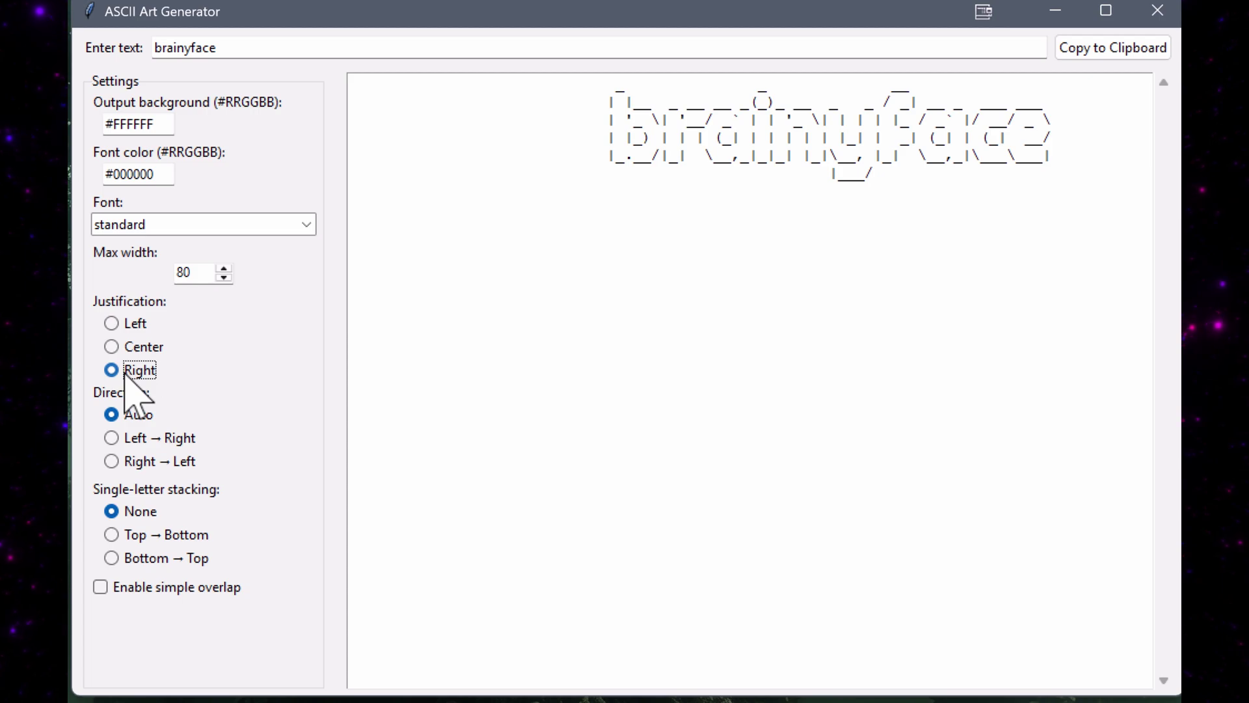
click(130, 324)
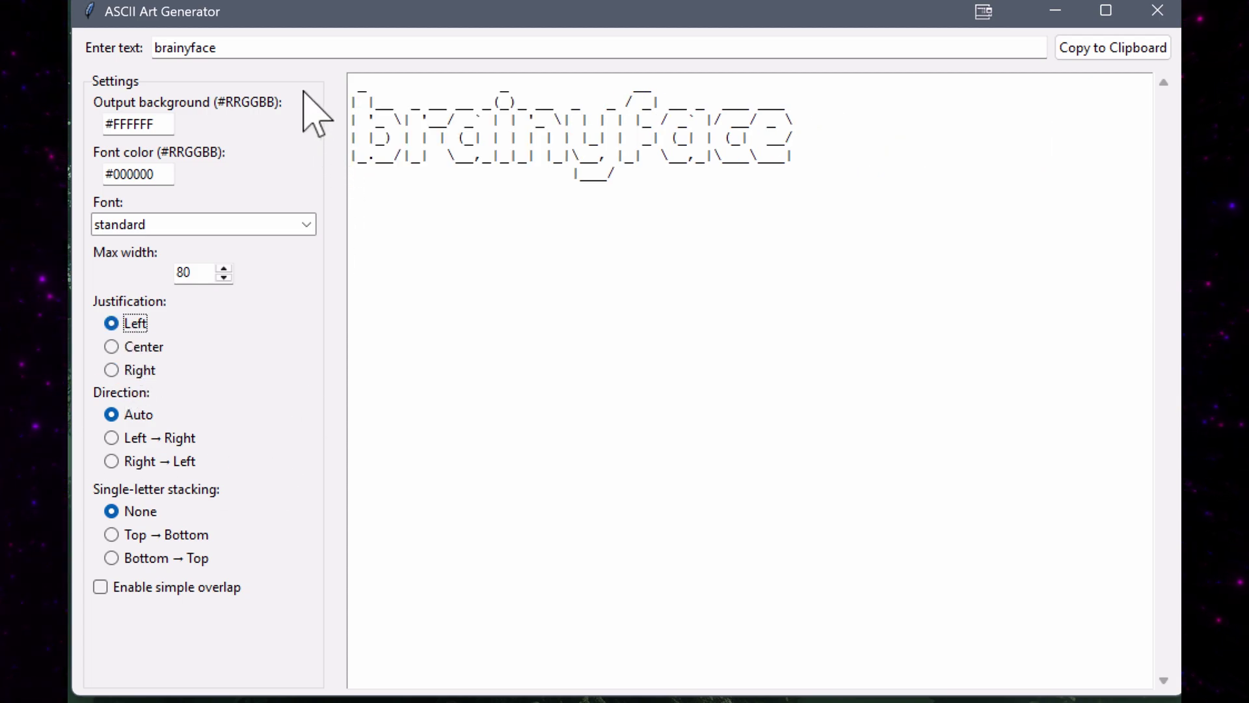
Replace the text with 1234, try Top→Bottom and Bottom→Top stacking, then set stacking to None.
double_click(287, 48)
text(1234)
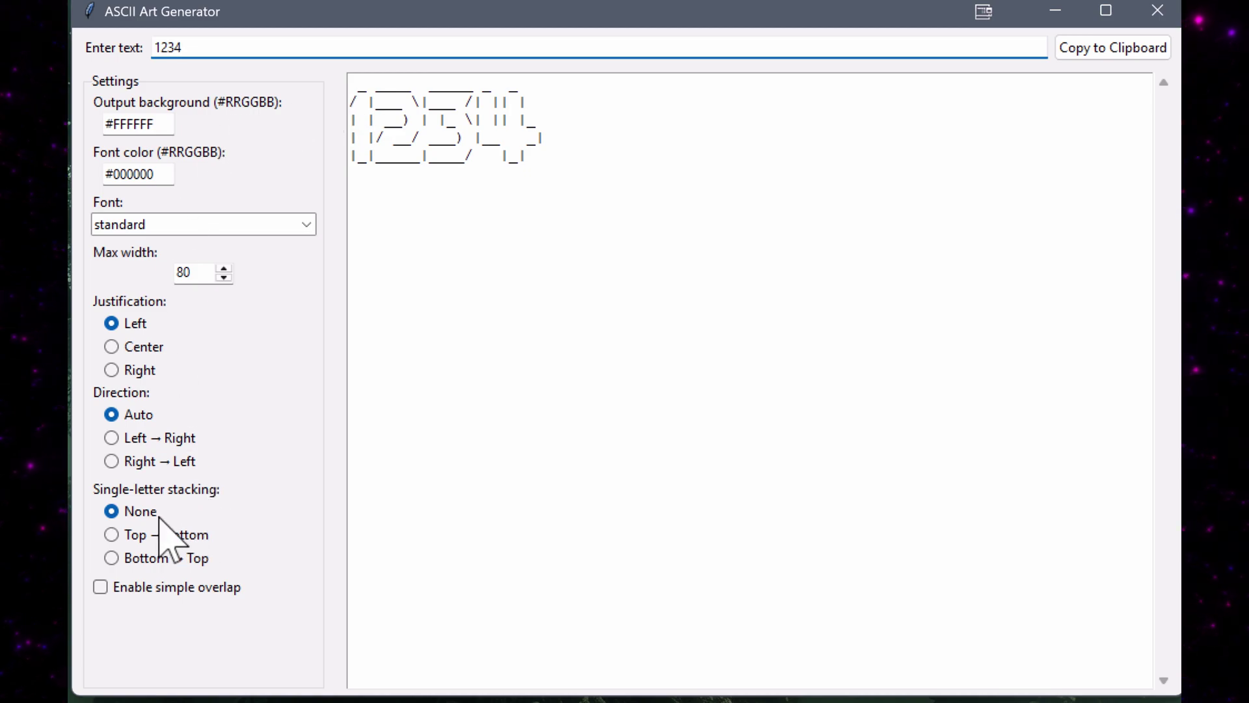
click(112, 536)
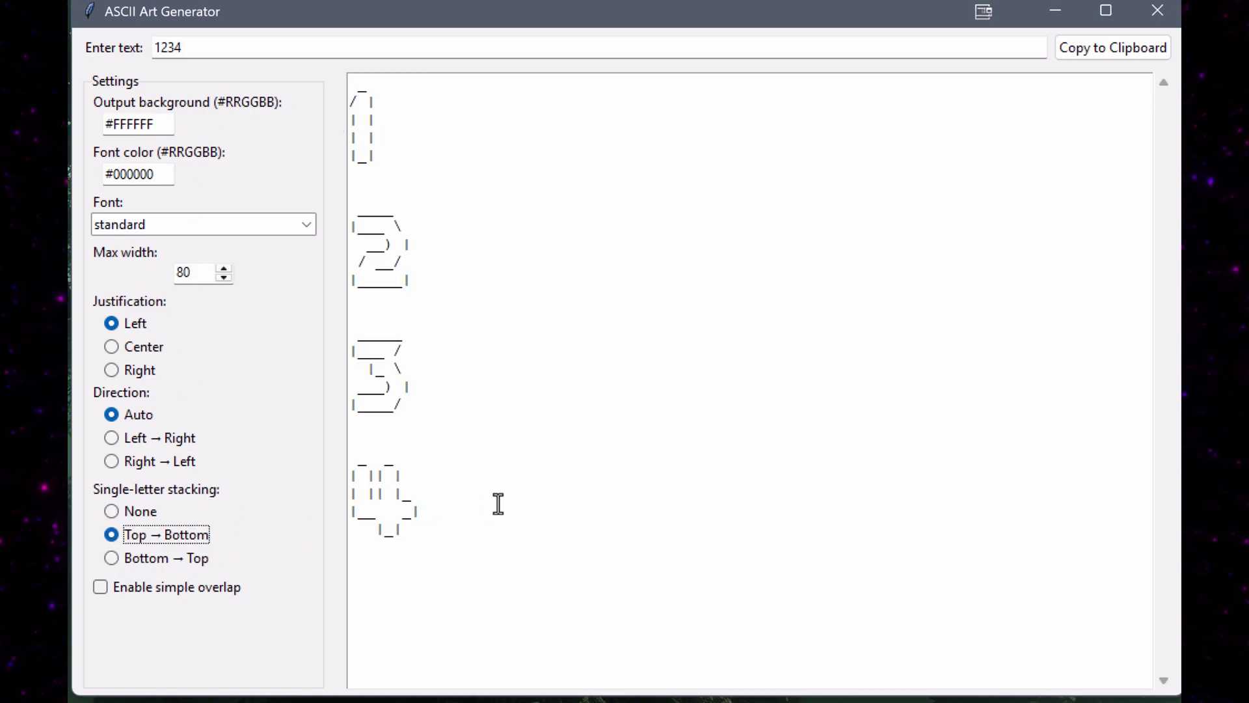
click(112, 558)
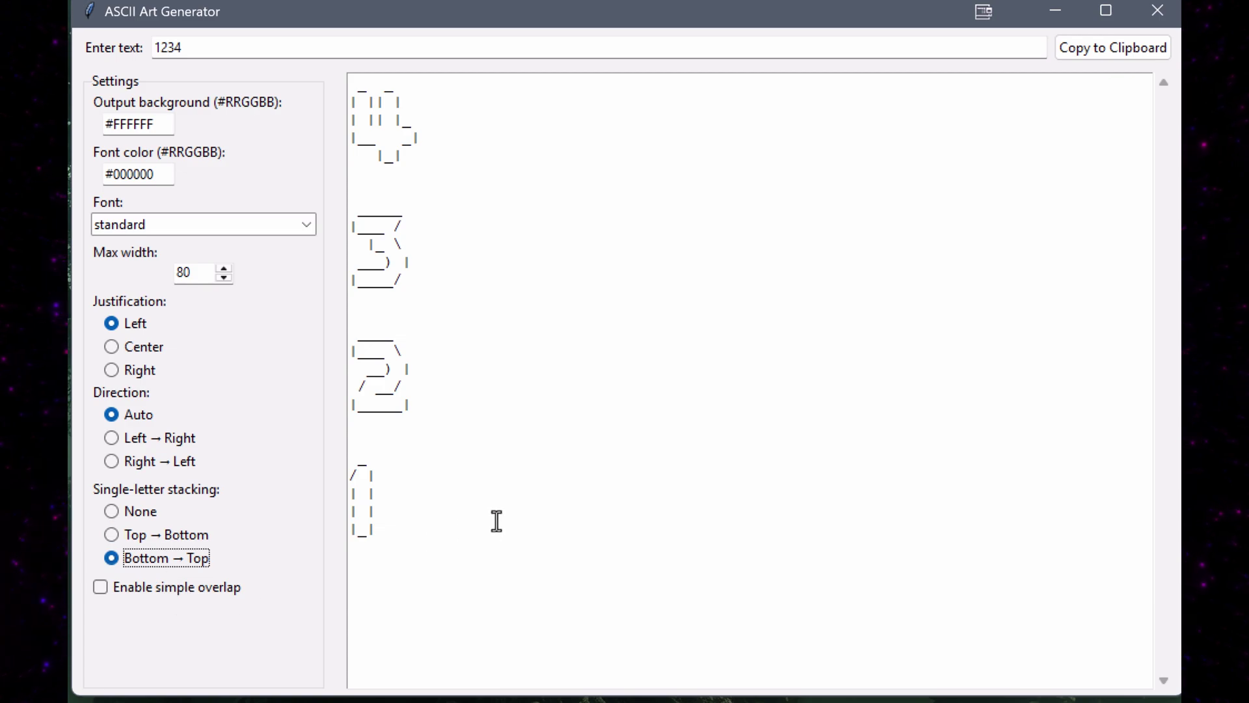
click(135, 512)
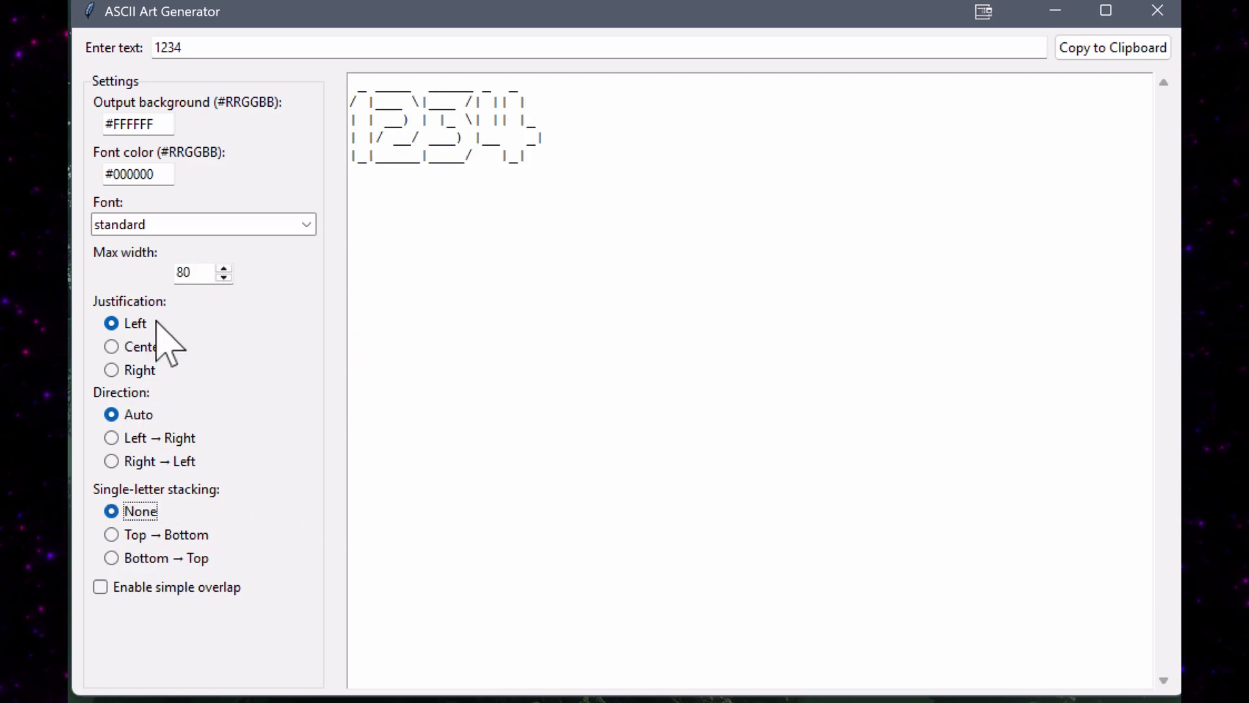
click(239, 47)
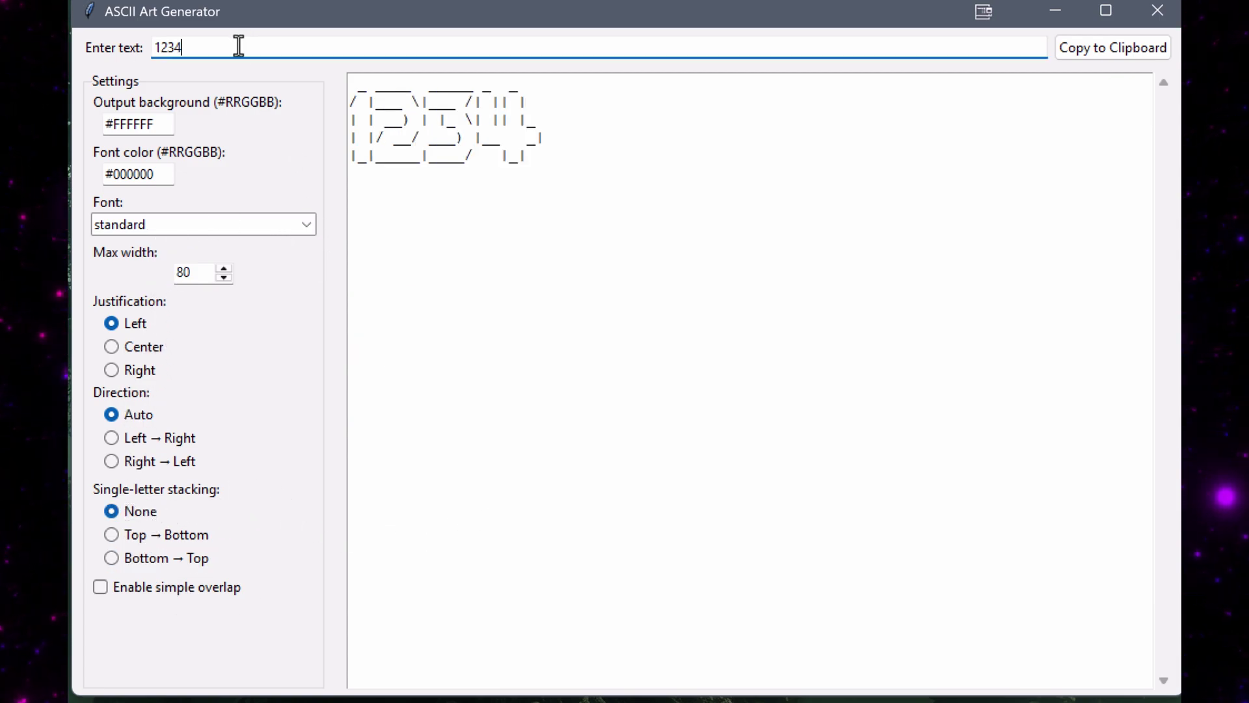
Change the text to greetings and try the stencil1, stforek, stop, stronger_than_all and sub-zero fonts.
key(ctrl+a)
text(gr)
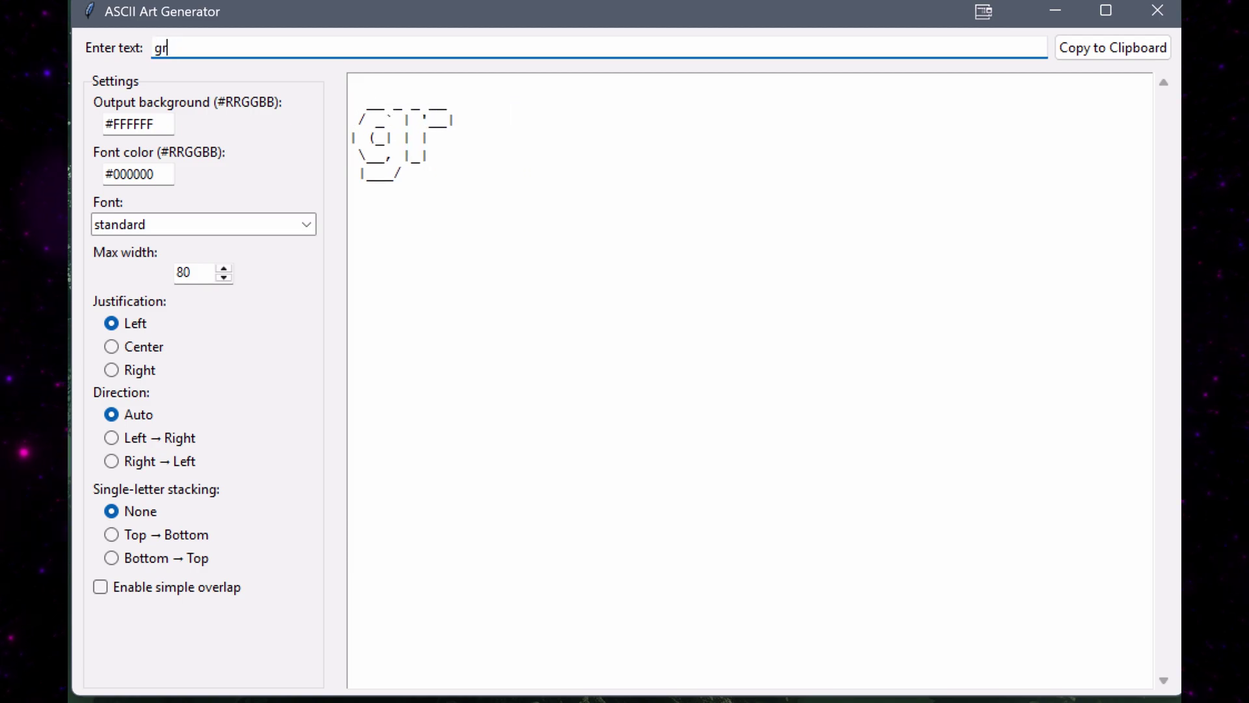
text(eetings)
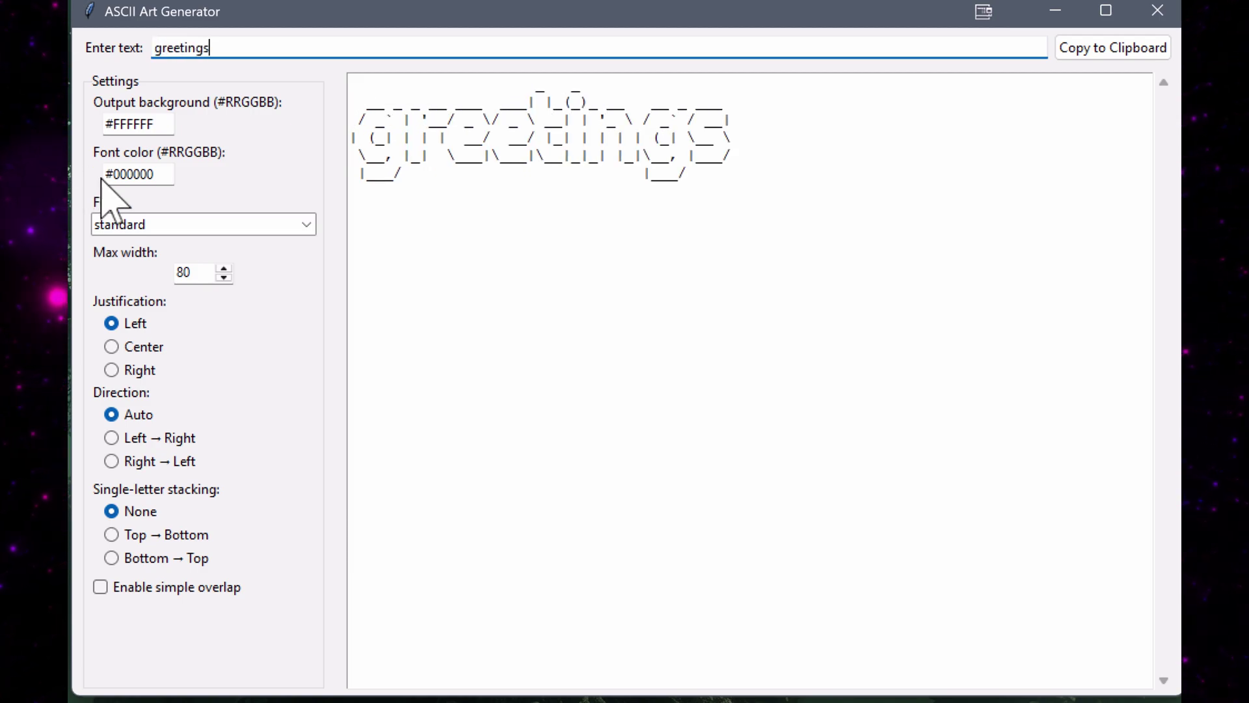
click(307, 224)
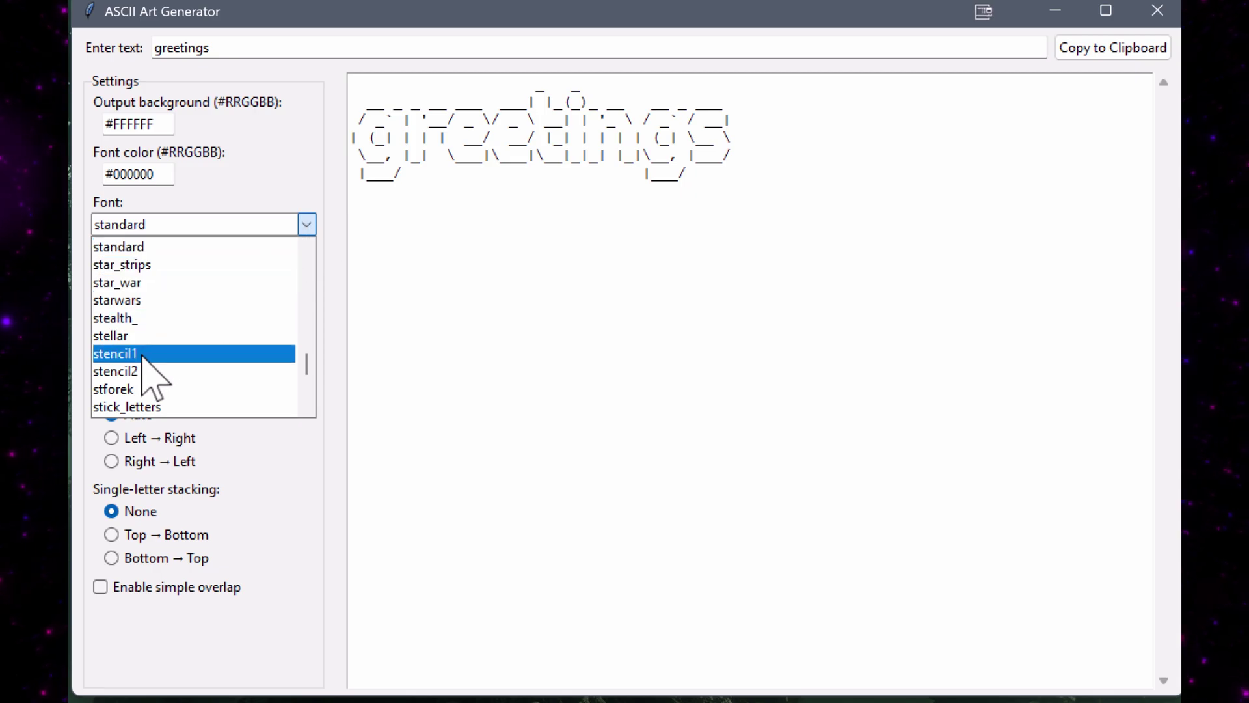
click(144, 355)
click(307, 224)
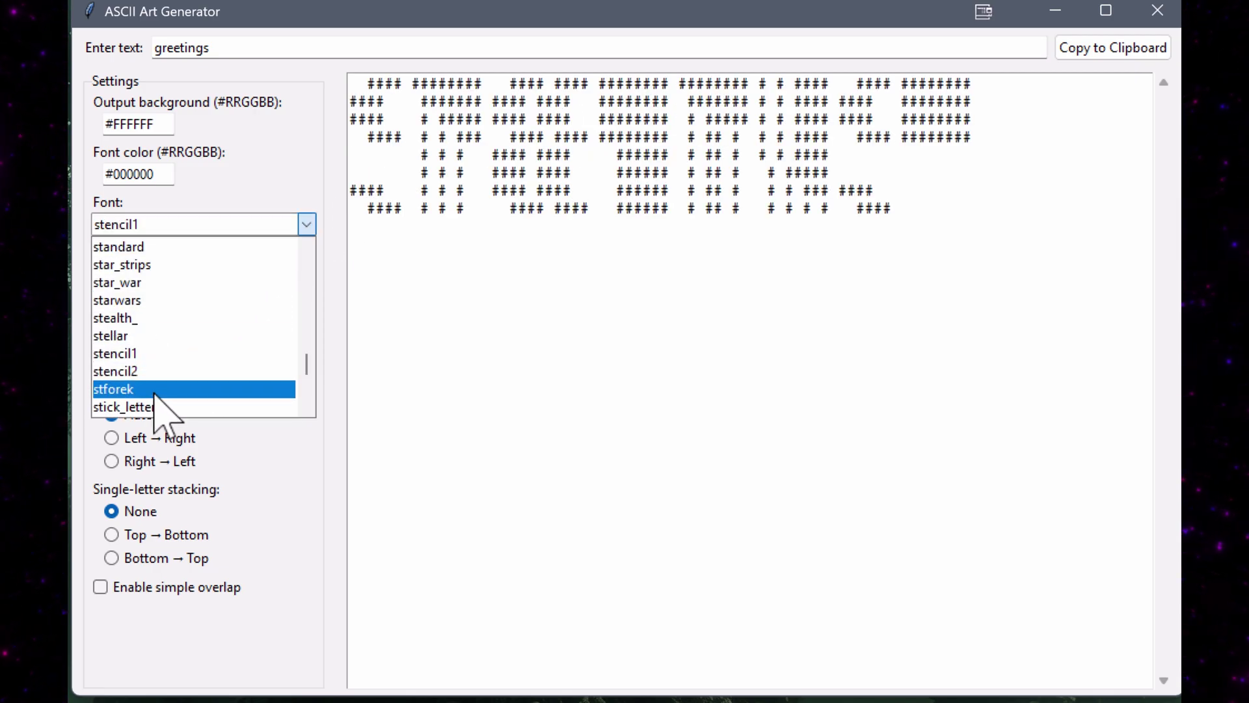
click(156, 389)
click(306, 224)
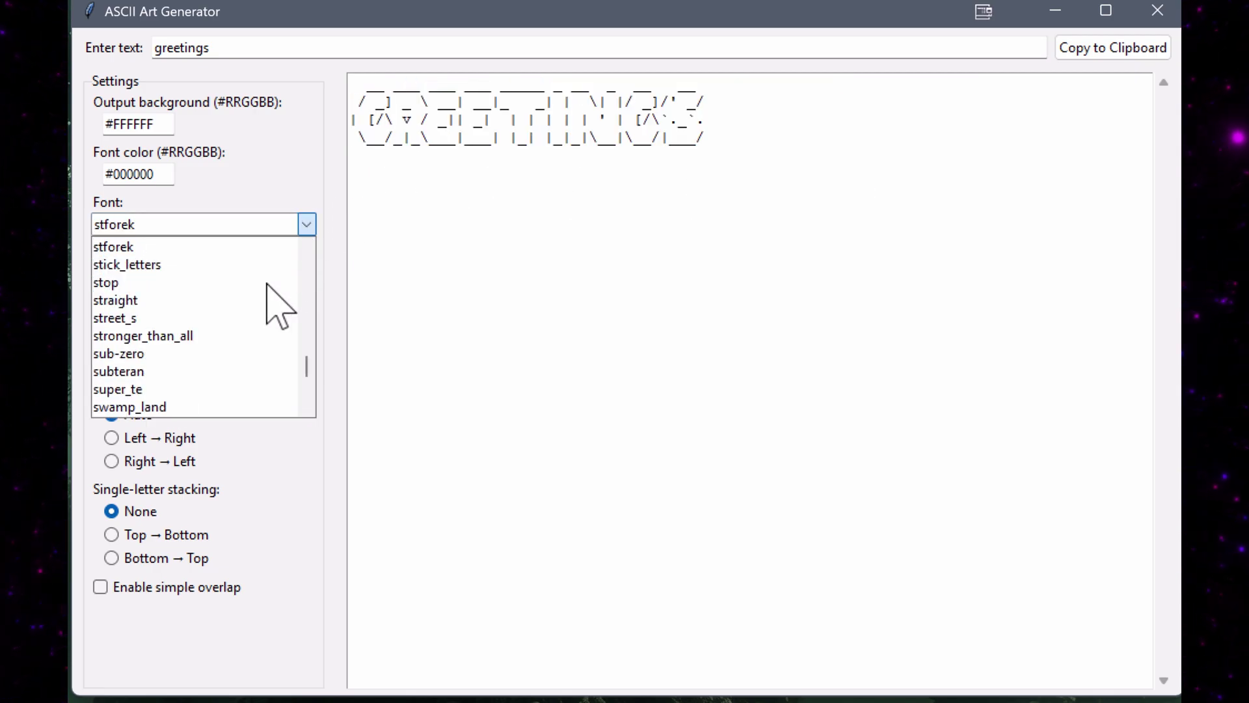
click(138, 283)
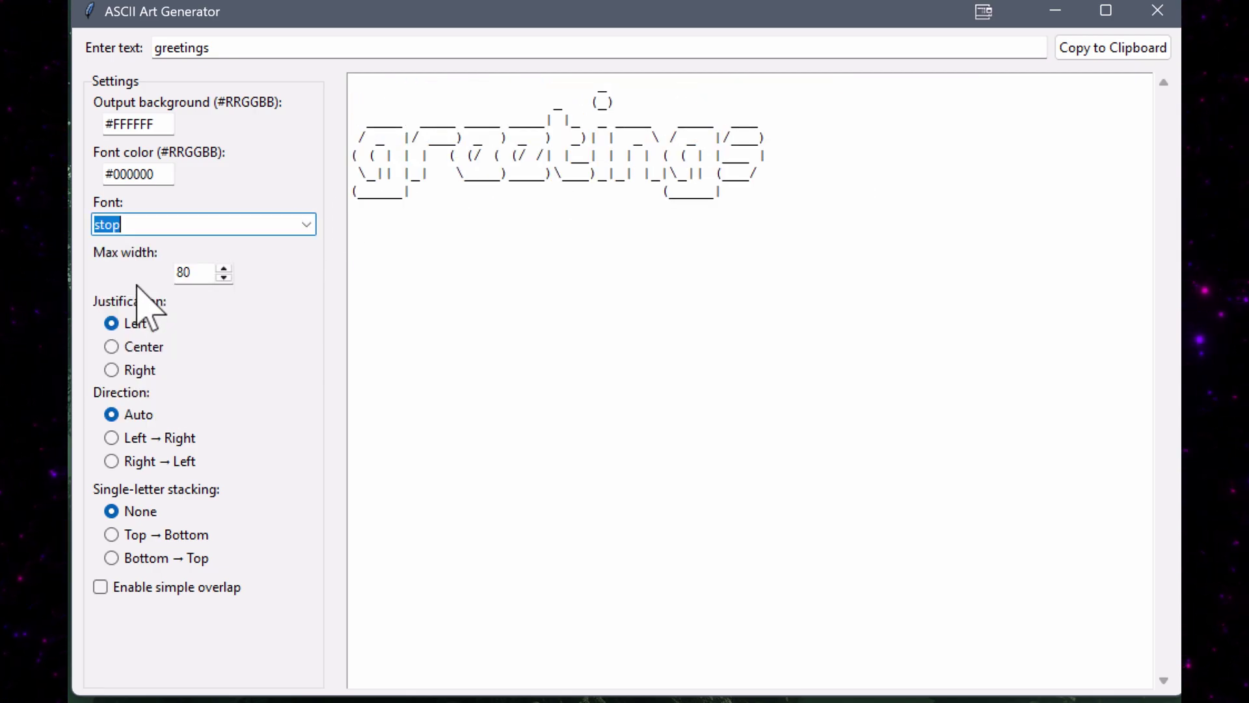
click(307, 223)
click(183, 336)
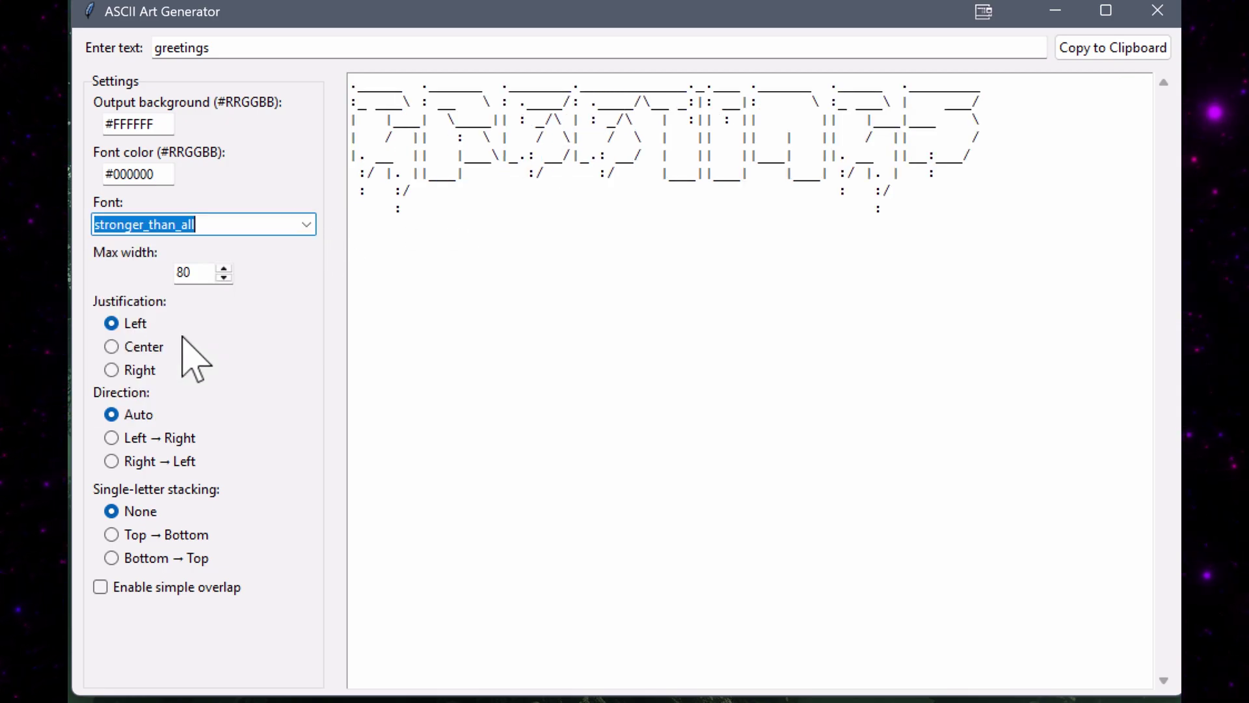
click(301, 226)
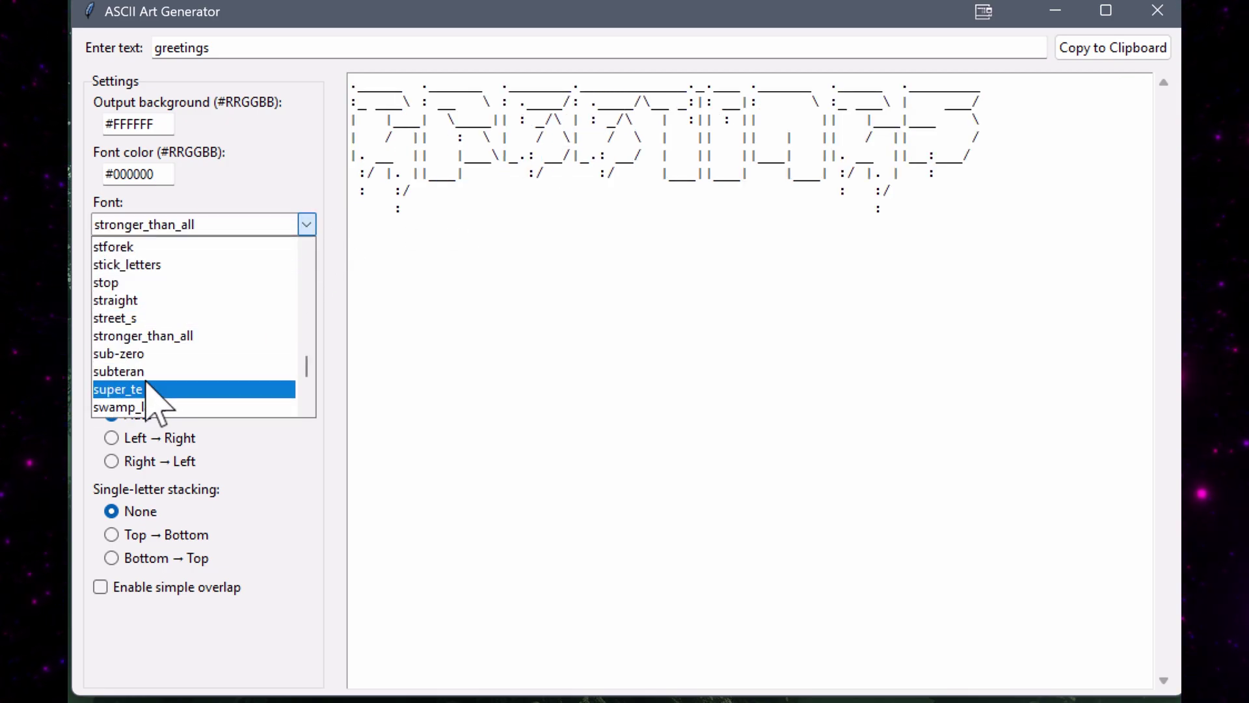
click(156, 353)
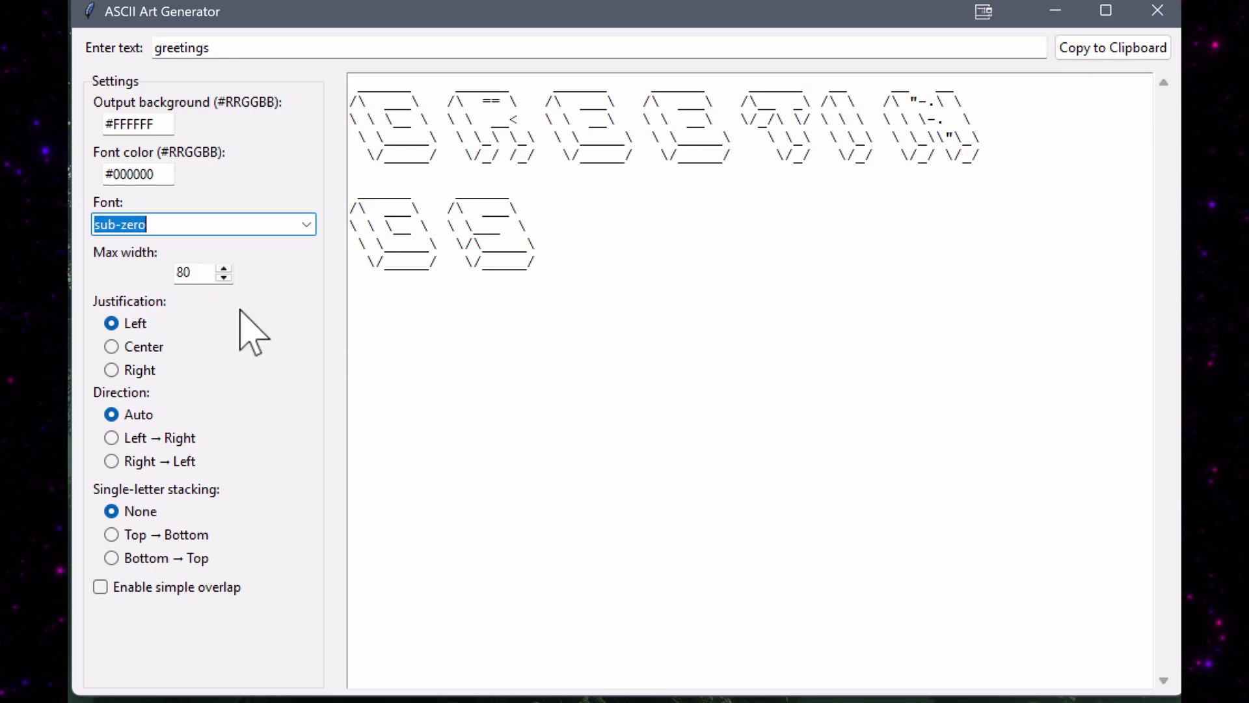
Raise the maximum line width three steps and try simple overlap, then turn it off.
click(224, 269)
click(224, 268)
click(225, 269)
click(224, 269)
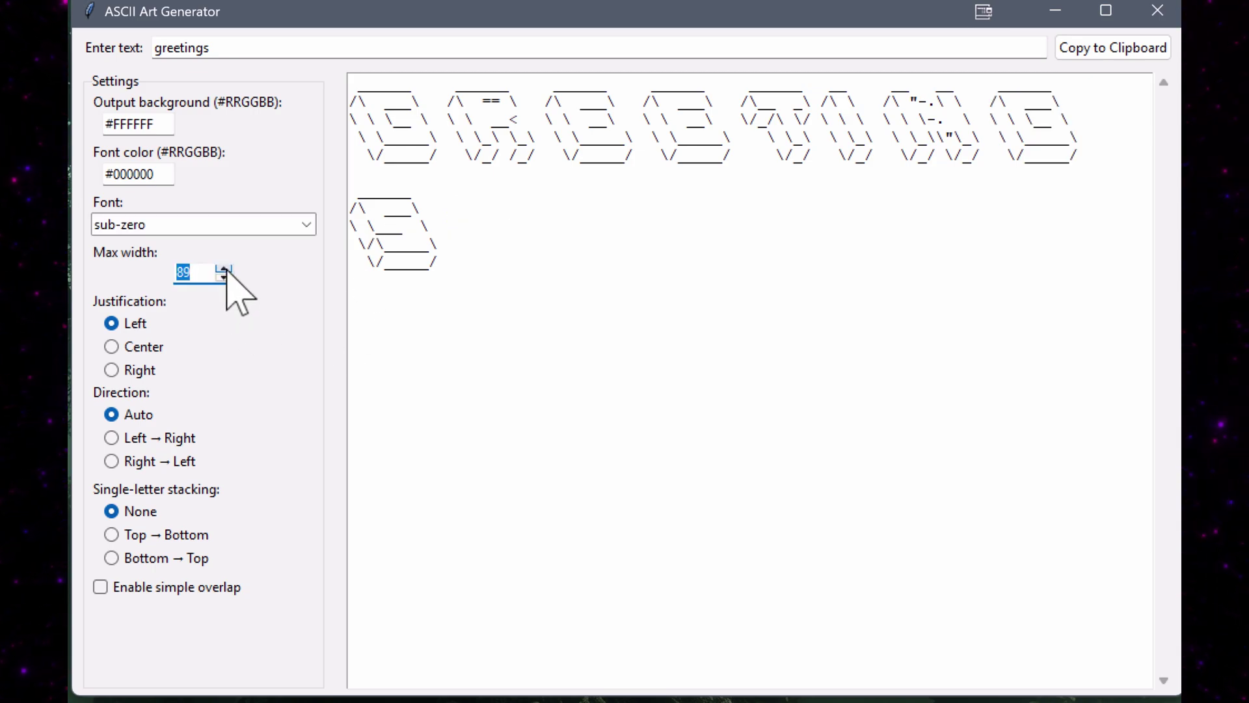
click(224, 268)
click(225, 268)
click(225, 268)
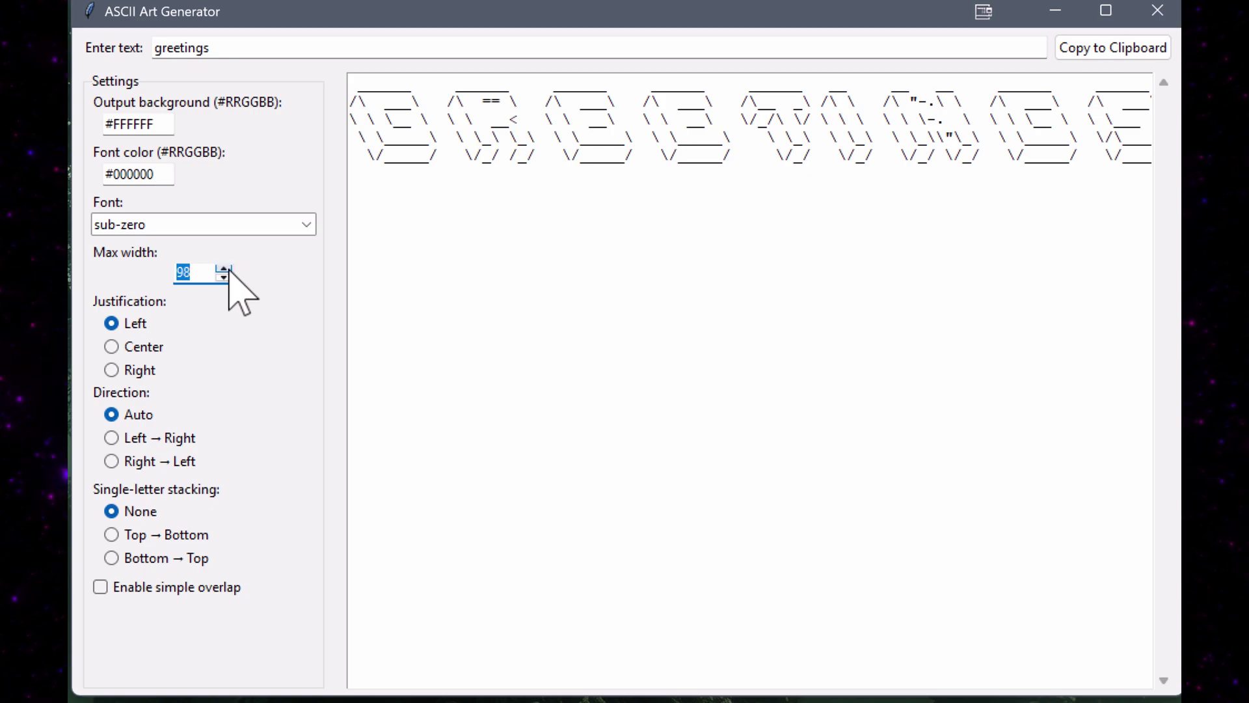
click(109, 589)
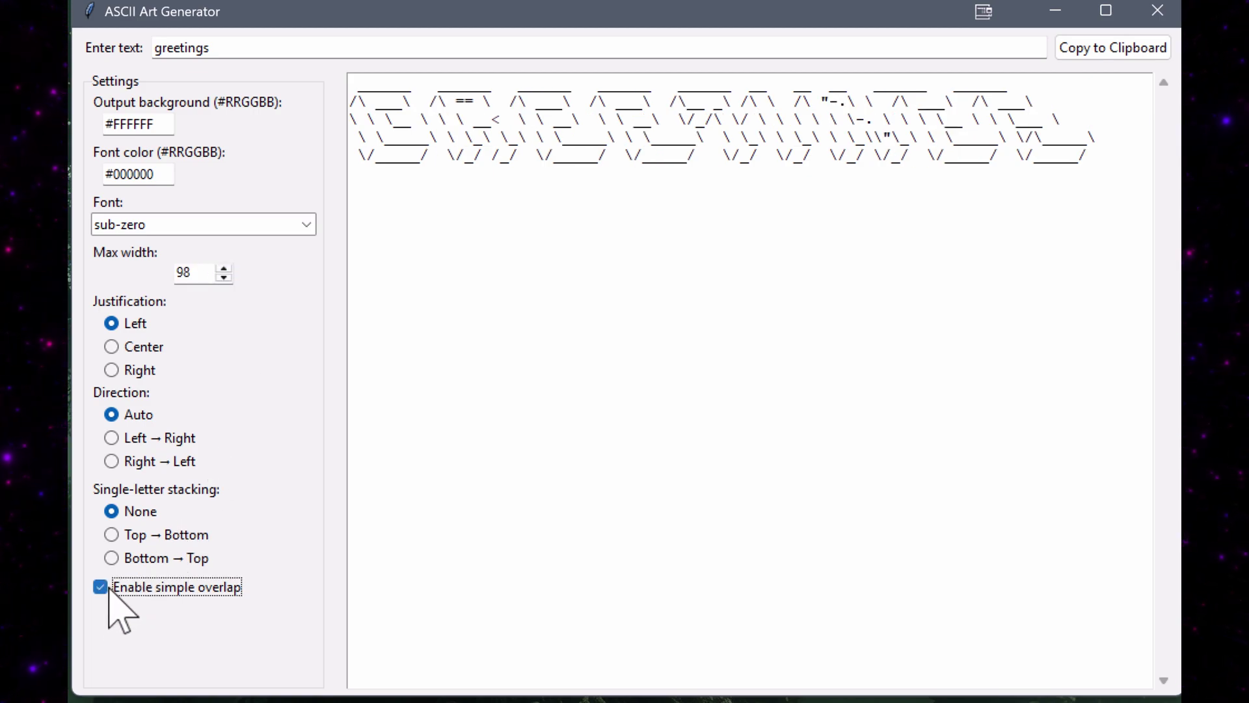
click(109, 589)
Render greetings in the big font.
click(305, 224)
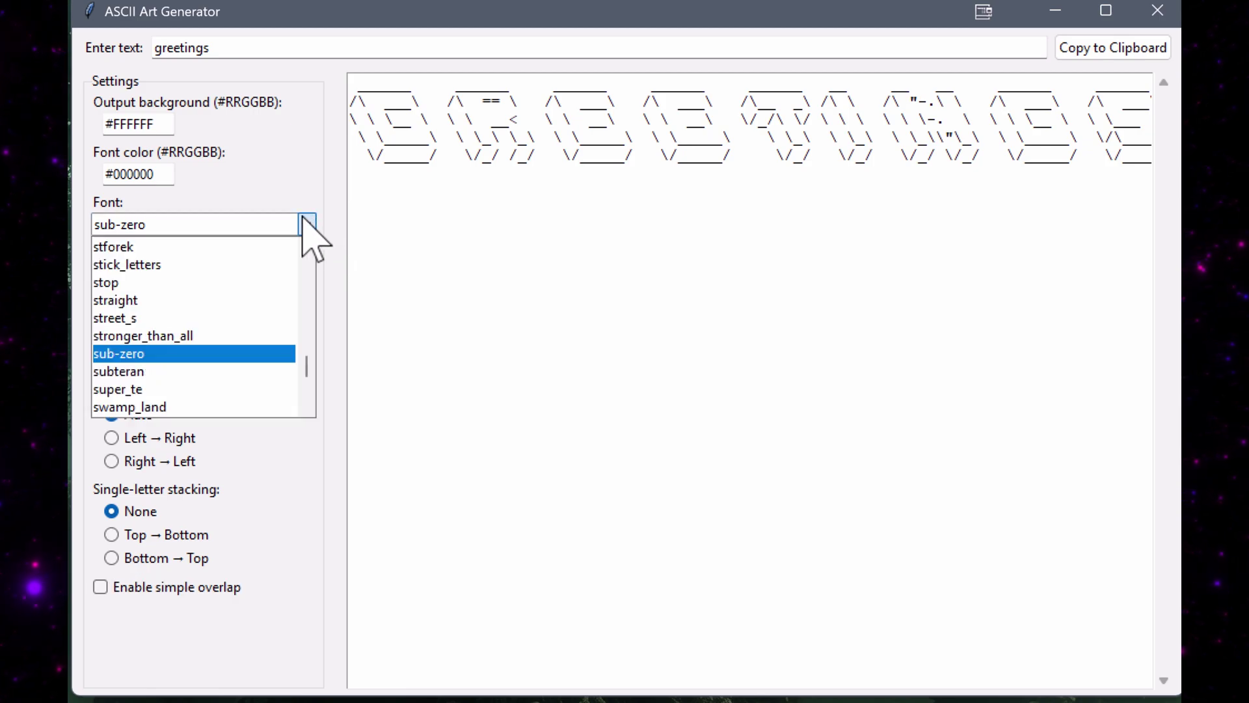
drag(307, 376, 323, 266)
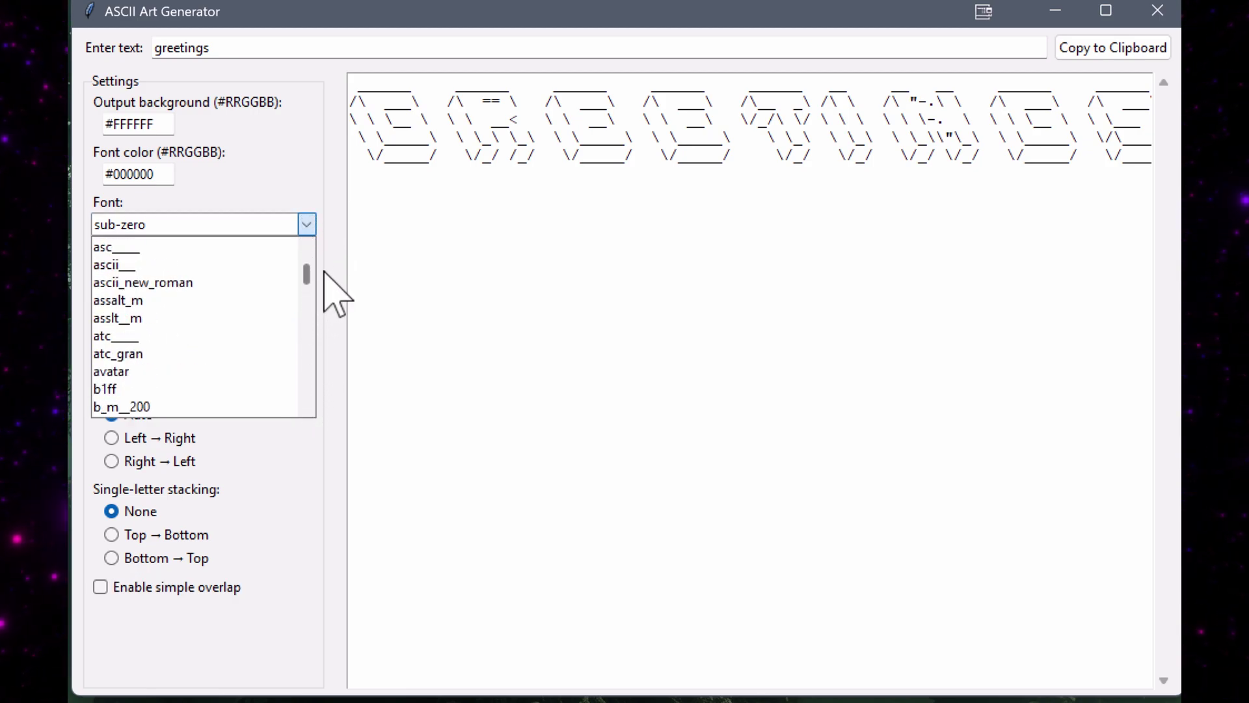
scroll(293, 307, down, 4)
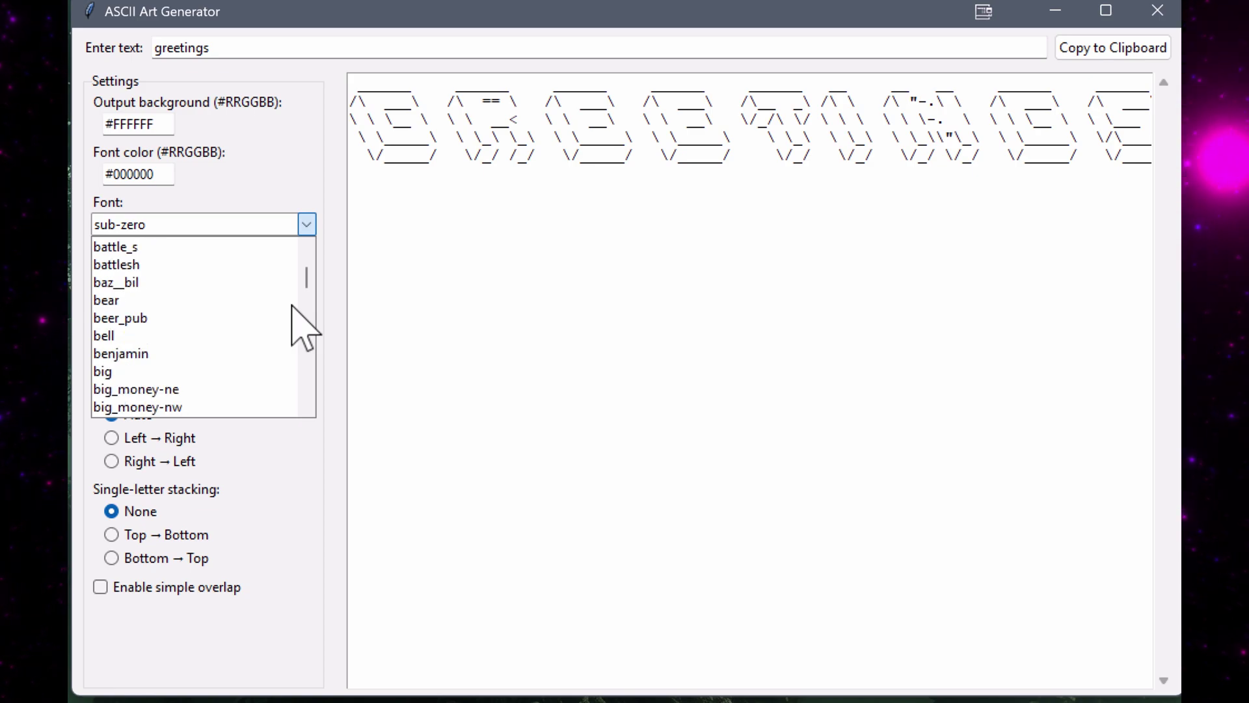
click(172, 372)
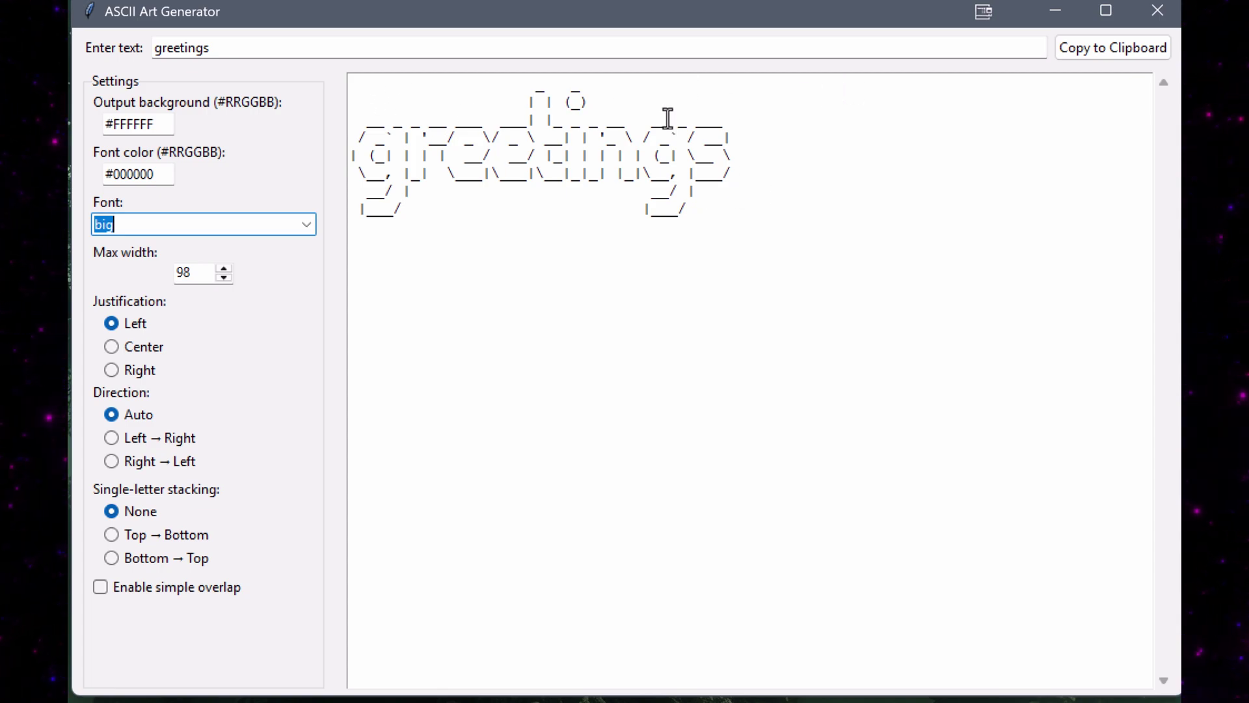
Copy the greetings ASCII art to the clipboard and dismiss the Copied! confirmation.
click(1135, 54)
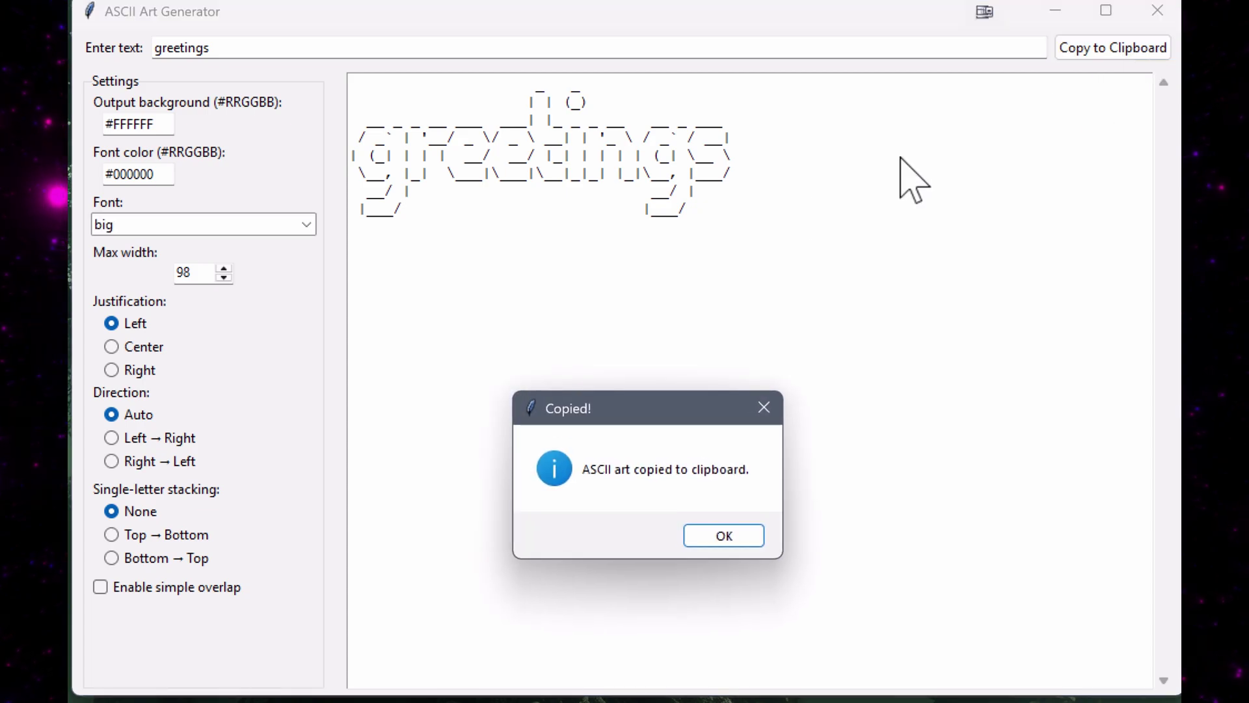
click(759, 538)
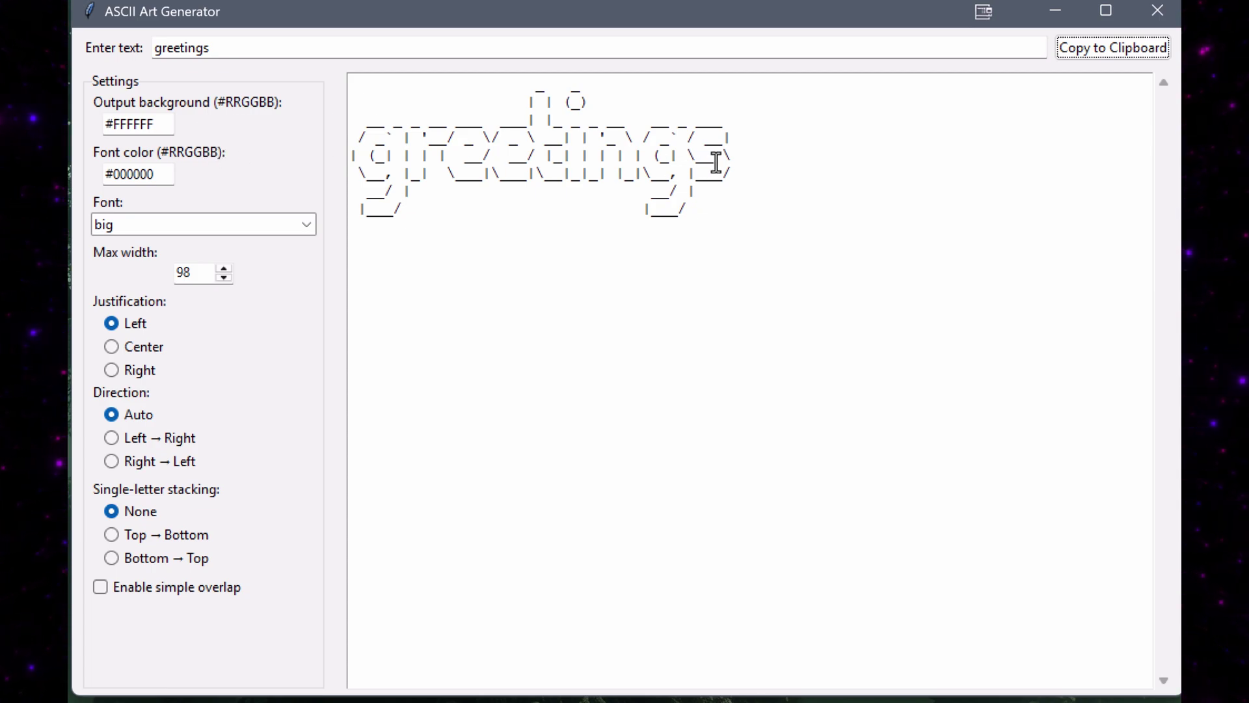
drag(278, 47, 123, 52)
Change the text to halloween and render it in the bloody font.
text(ha)
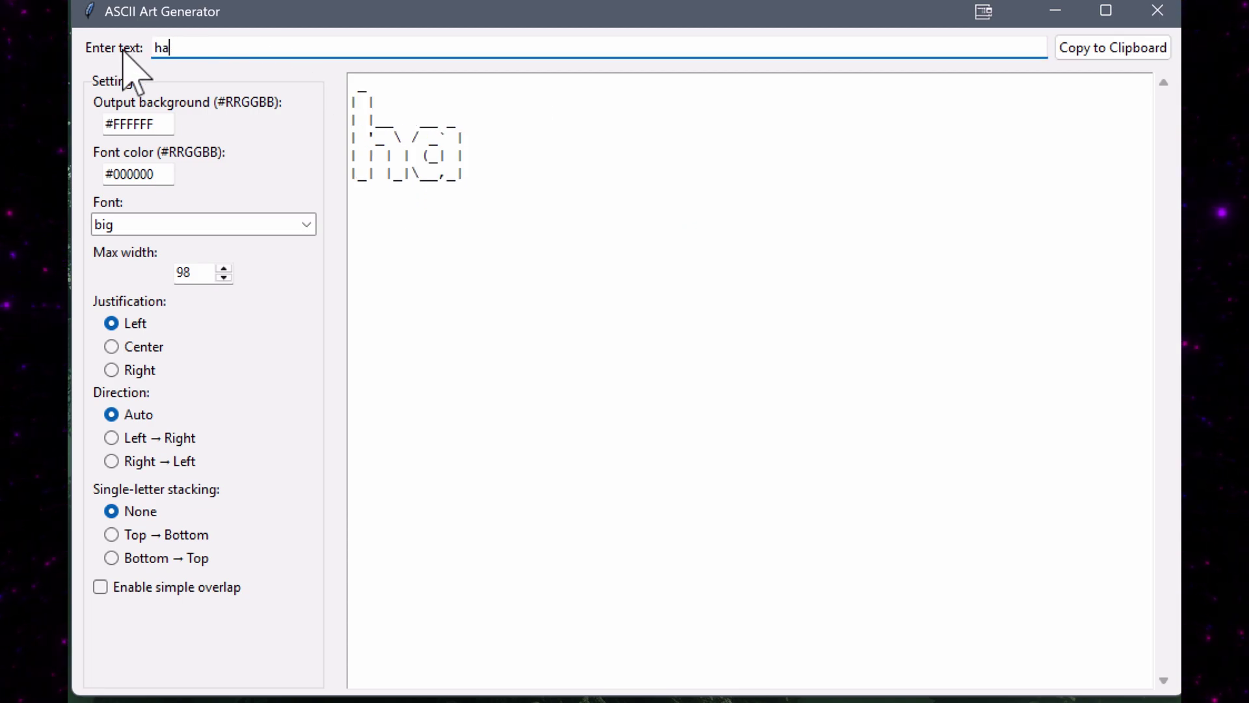
text(lloween)
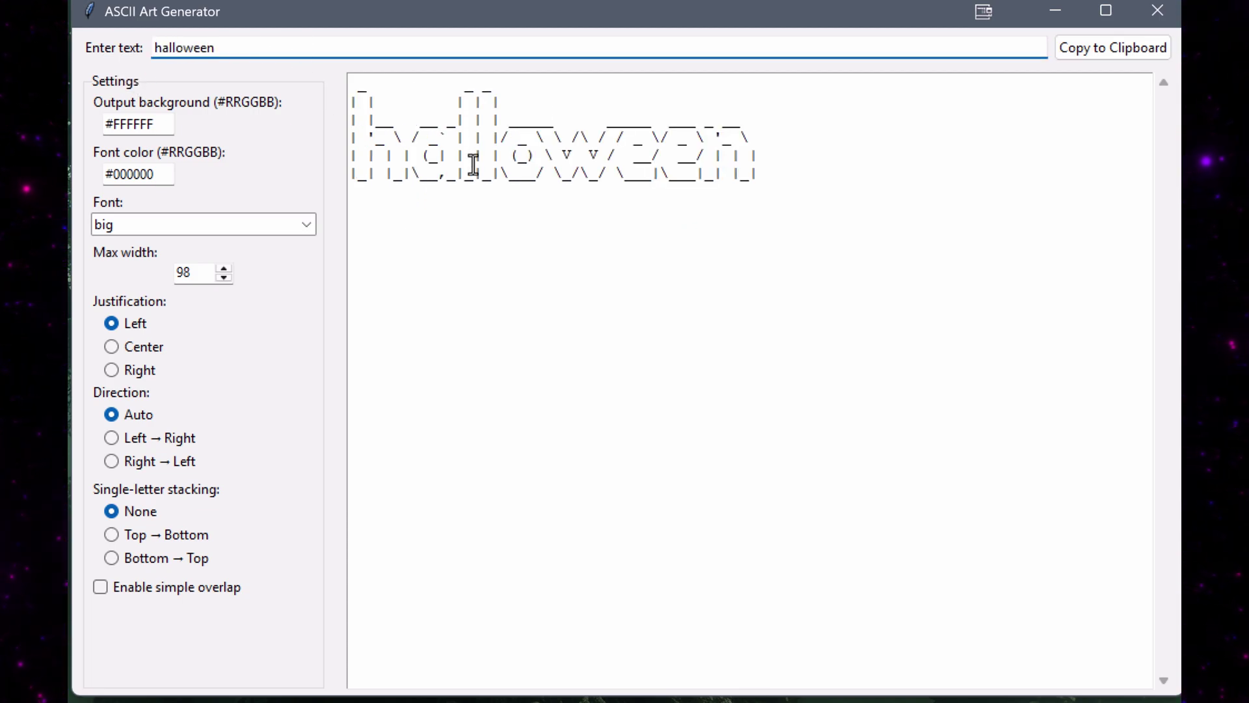
click(306, 224)
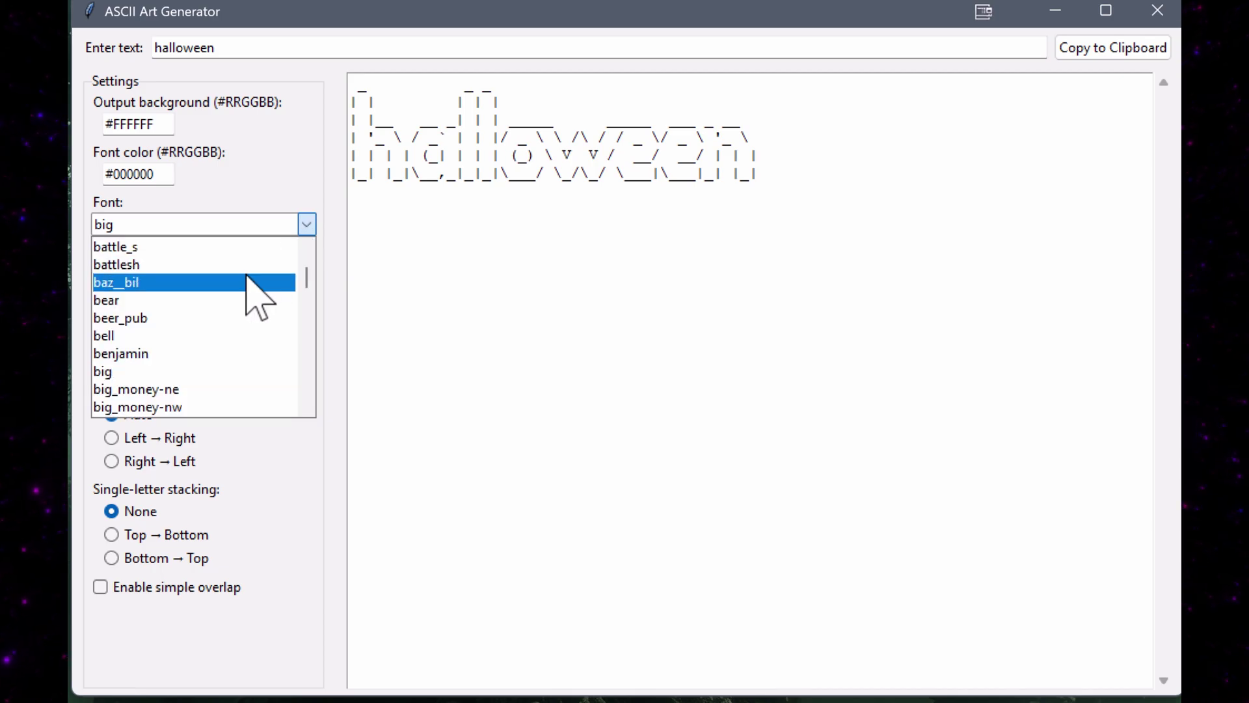
scroll(250, 280, down, 1)
scroll(253, 296, down, 1)
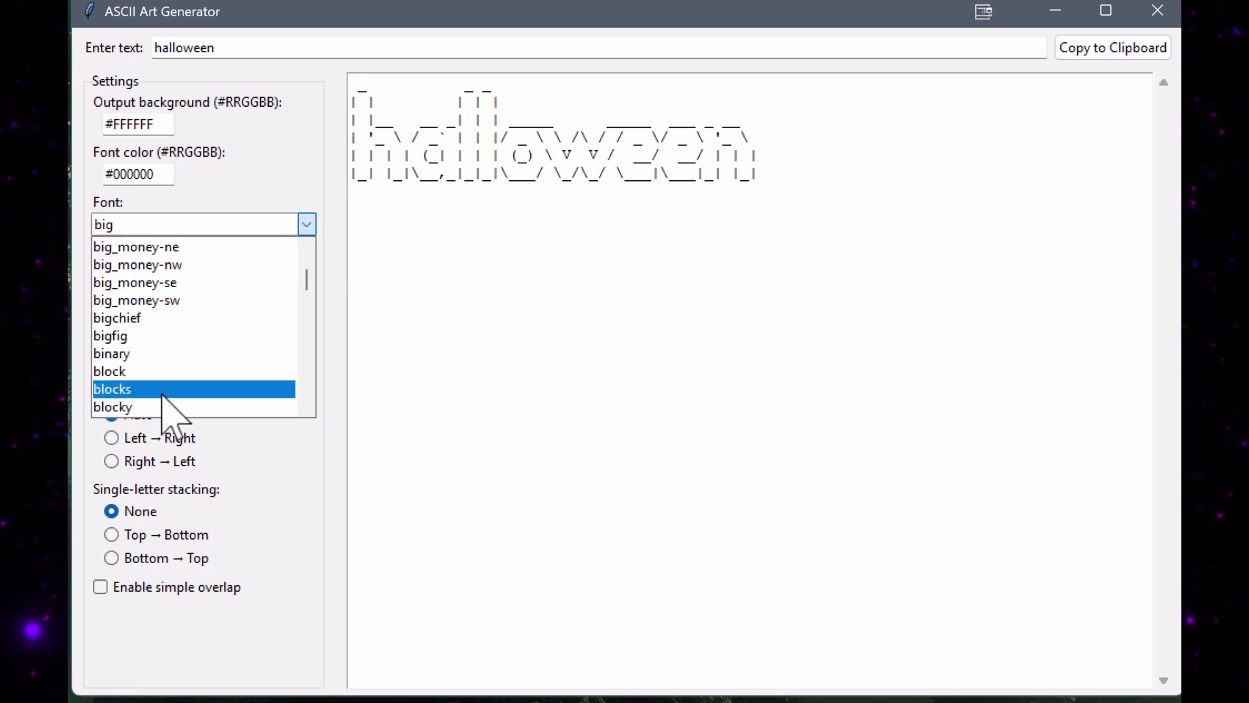
scroll(173, 411, down, 1)
click(160, 355)
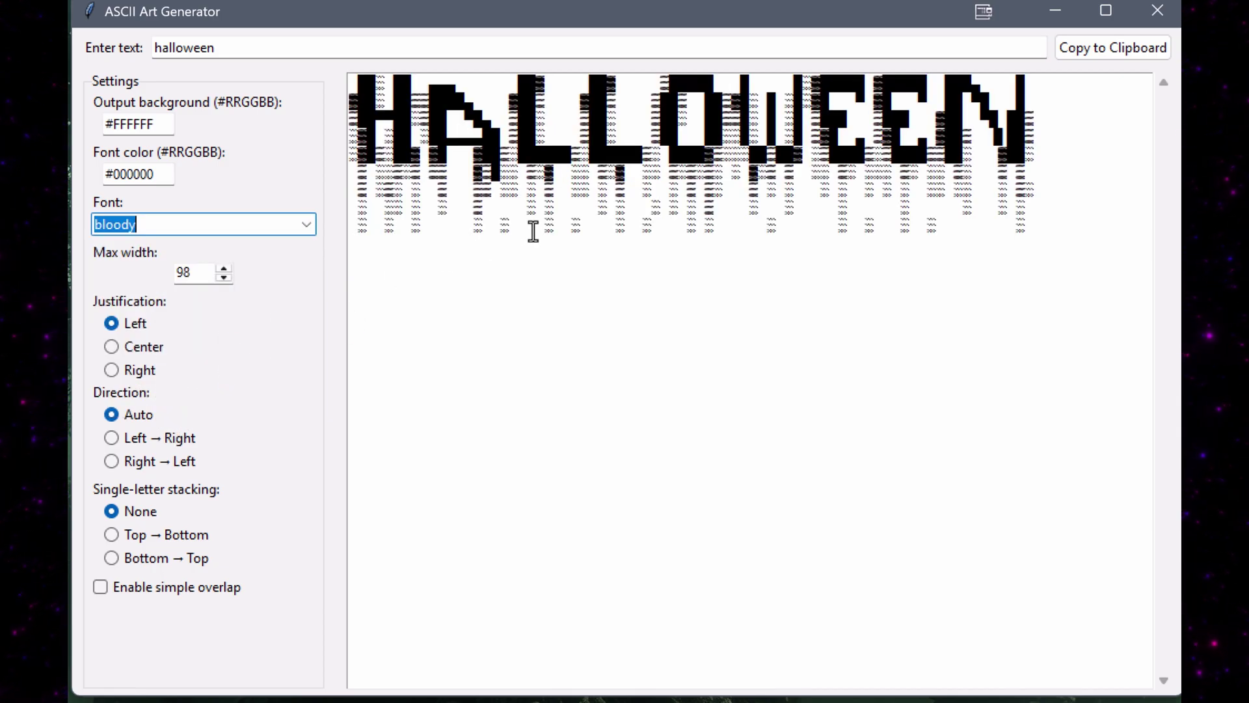
Centre the halloween art and lower the maximum width to 89.
click(132, 346)
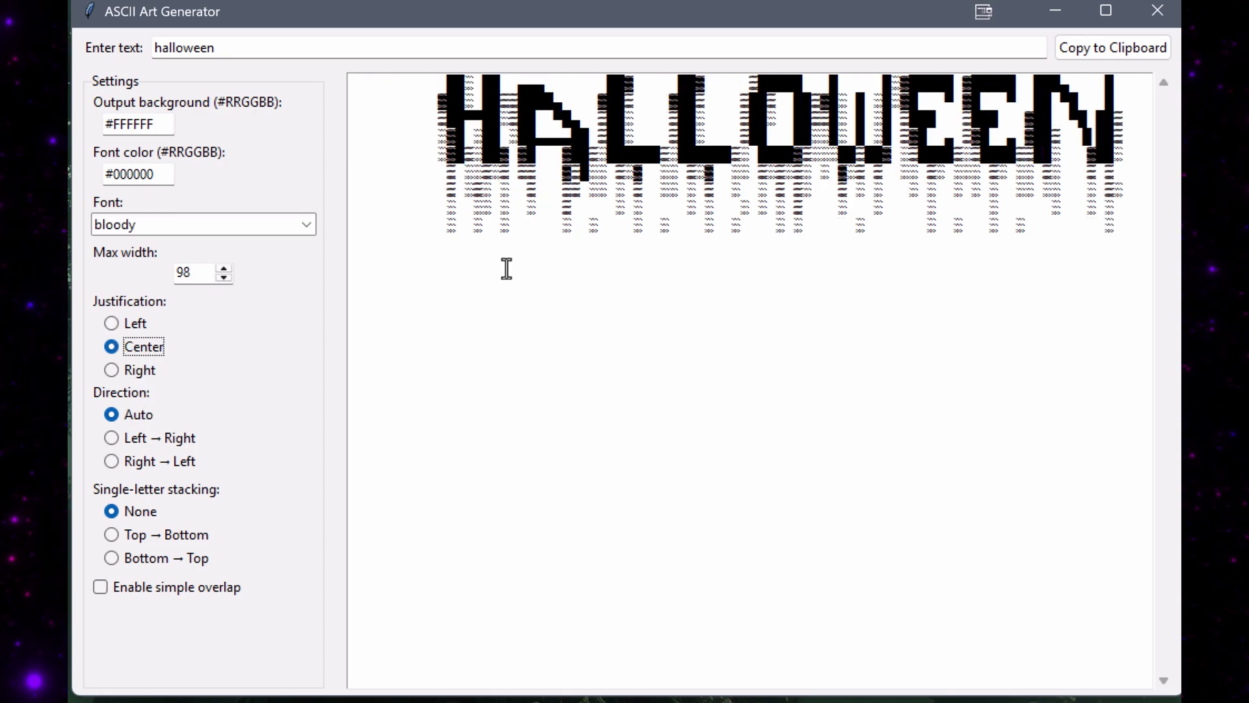
click(223, 277)
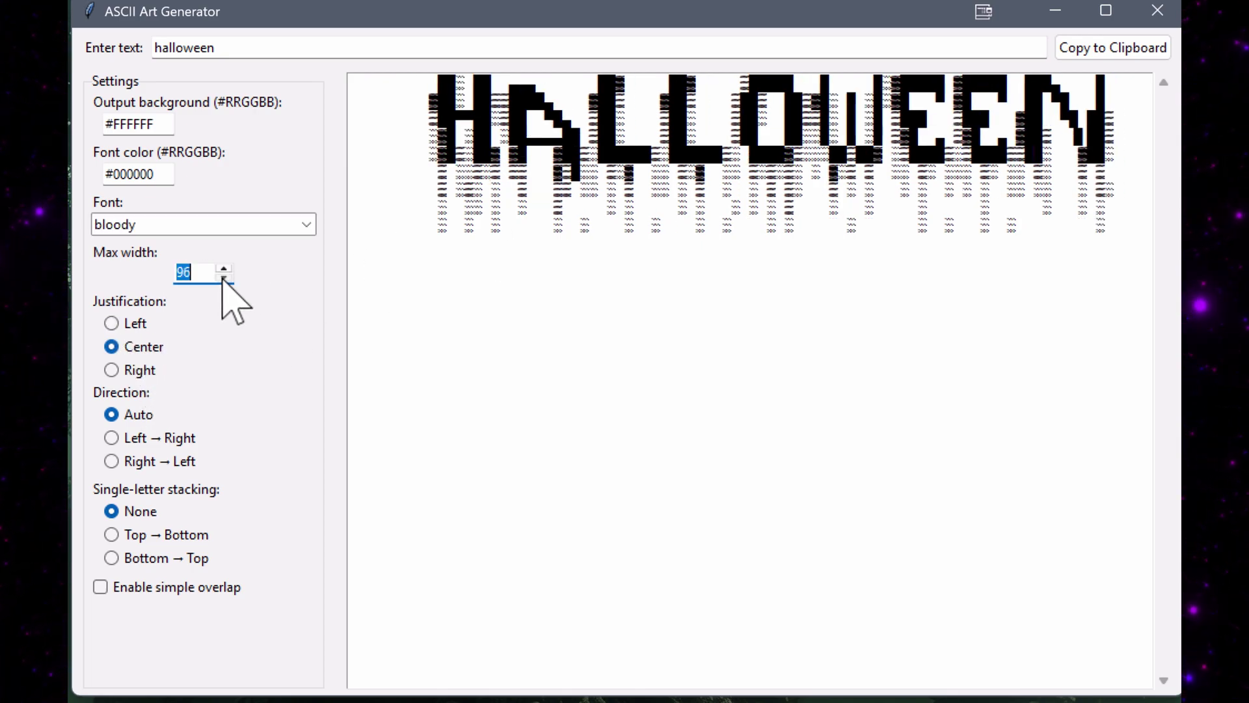
click(223, 276)
click(223, 277)
click(224, 276)
click(223, 277)
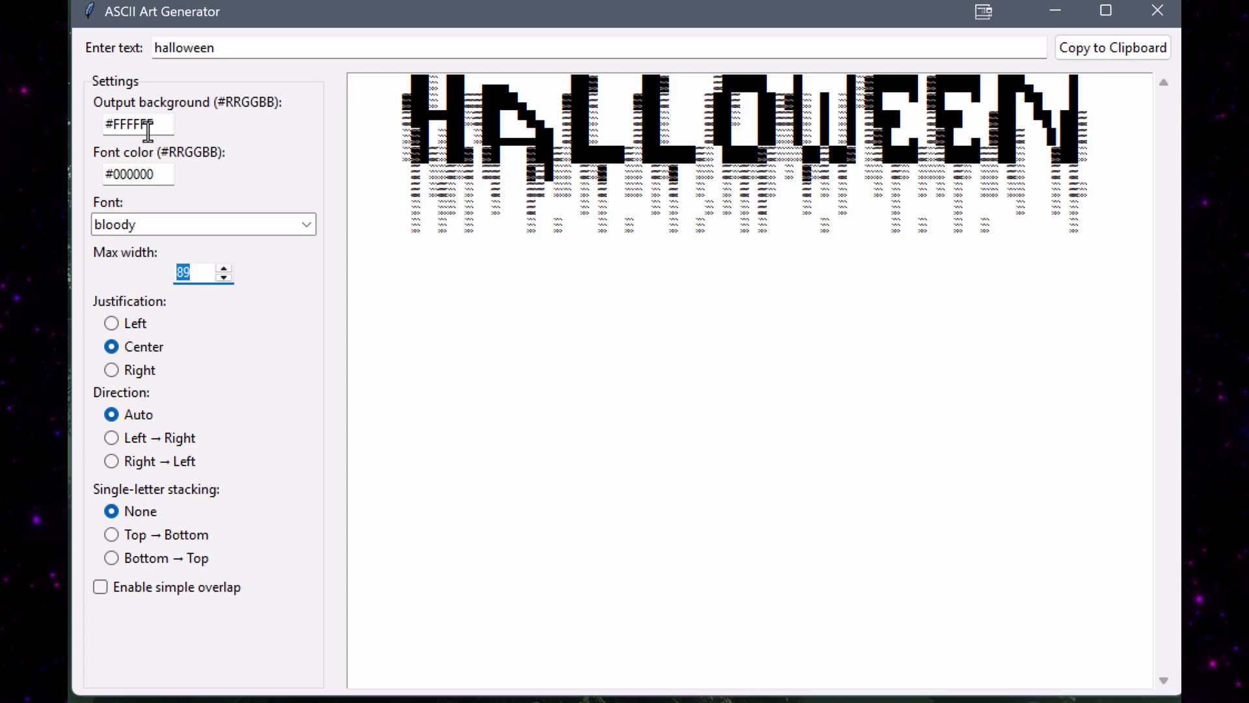
Set the output background to #000000 and the font colour to #ff0000.
drag(108, 123, 312, 139)
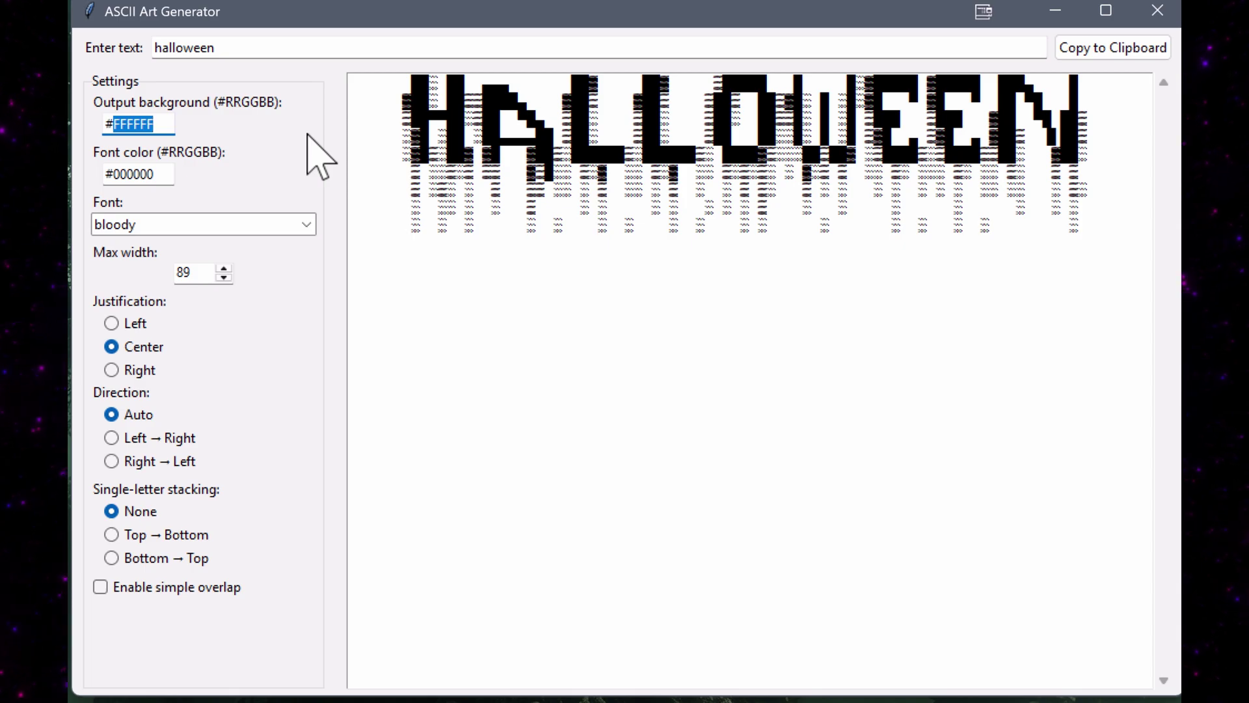
text(000000)
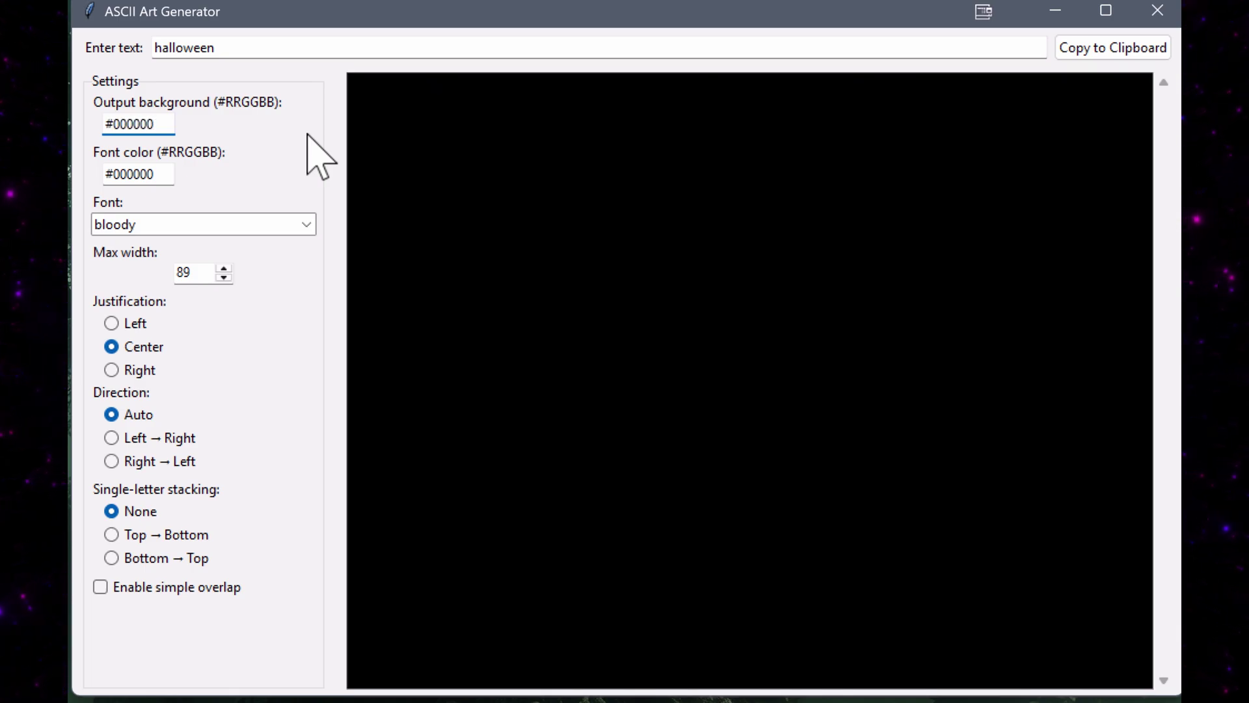
key(Tab)
text(#)
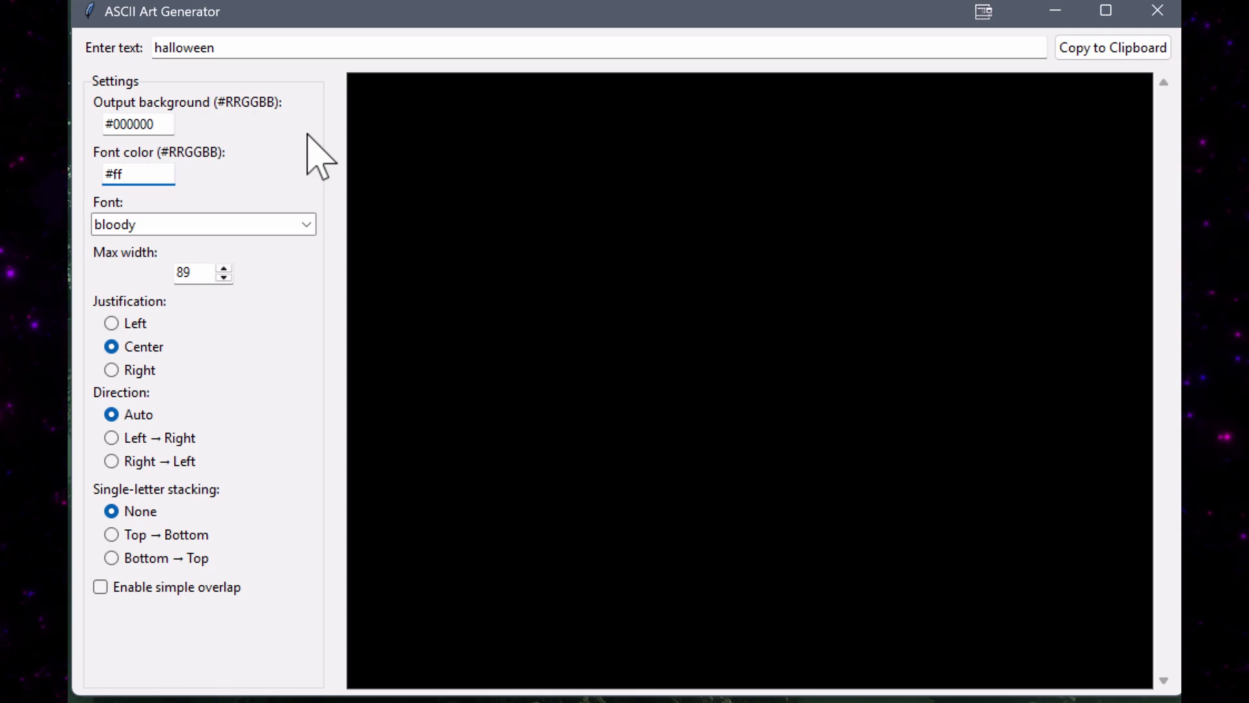
text(ff0000)
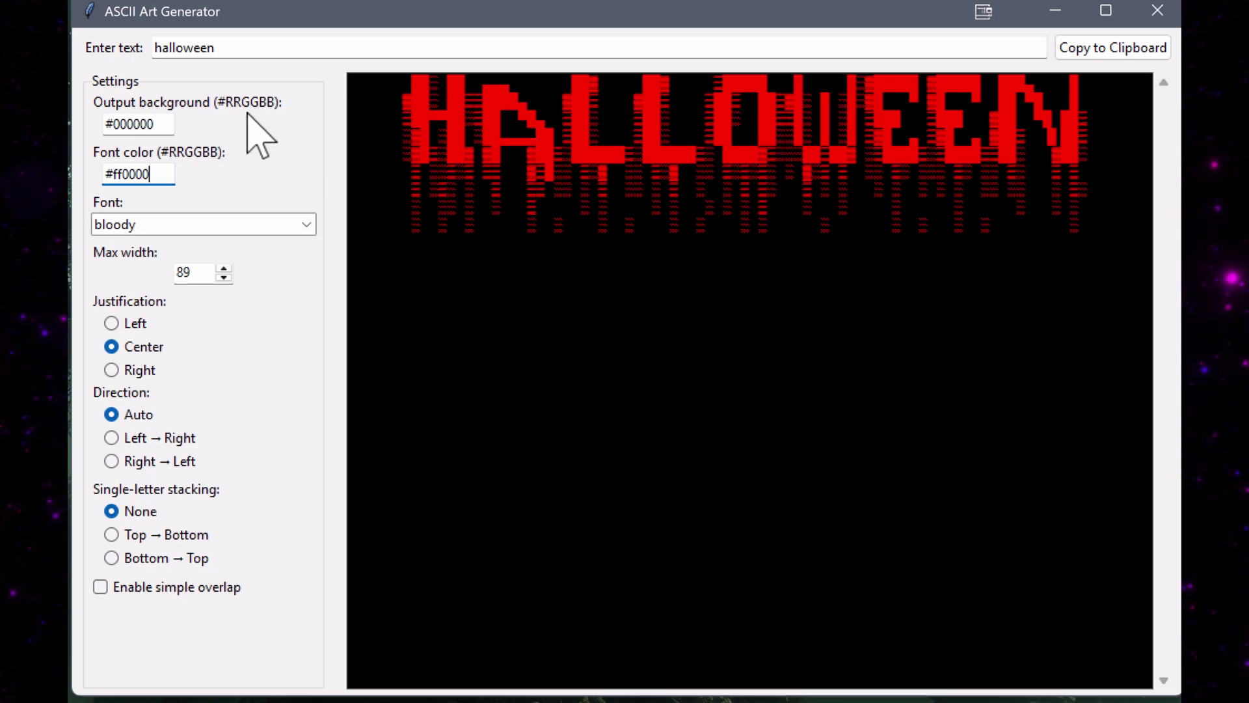
double_click(258, 46)
Change the text to 'Chat GPT o' and render it in the ansi_shadow font.
text(Chat )
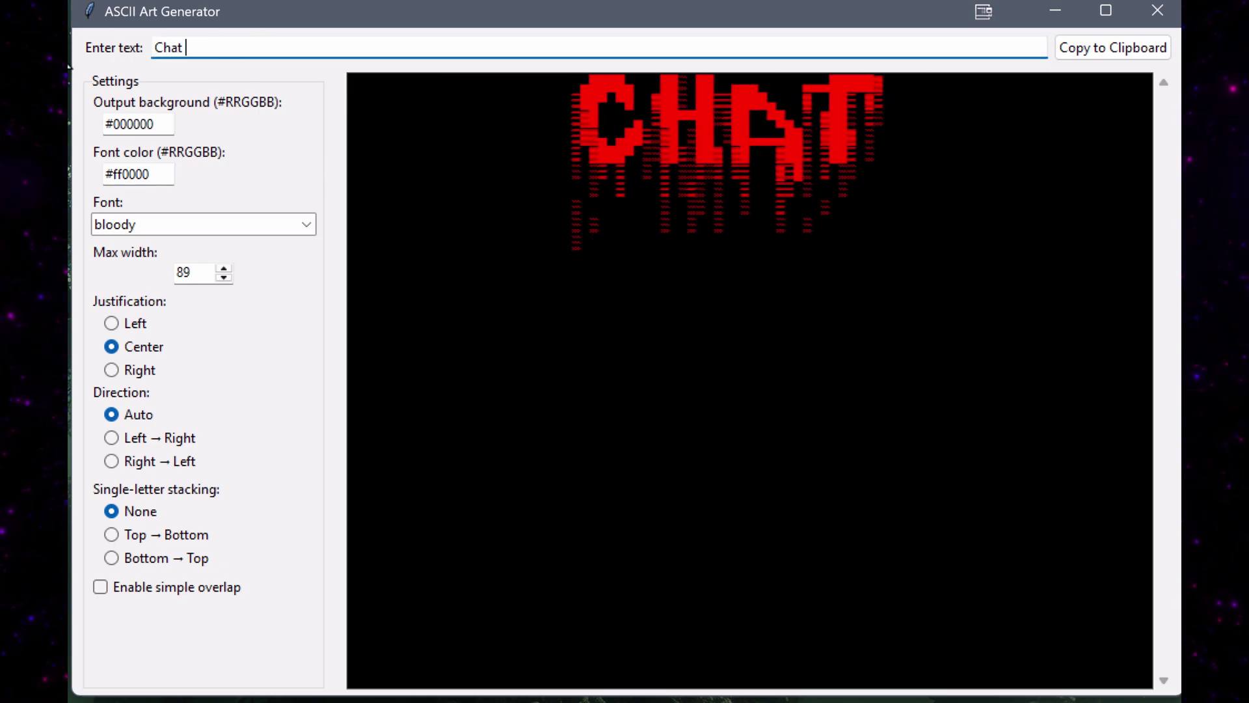
text(GPT o3)
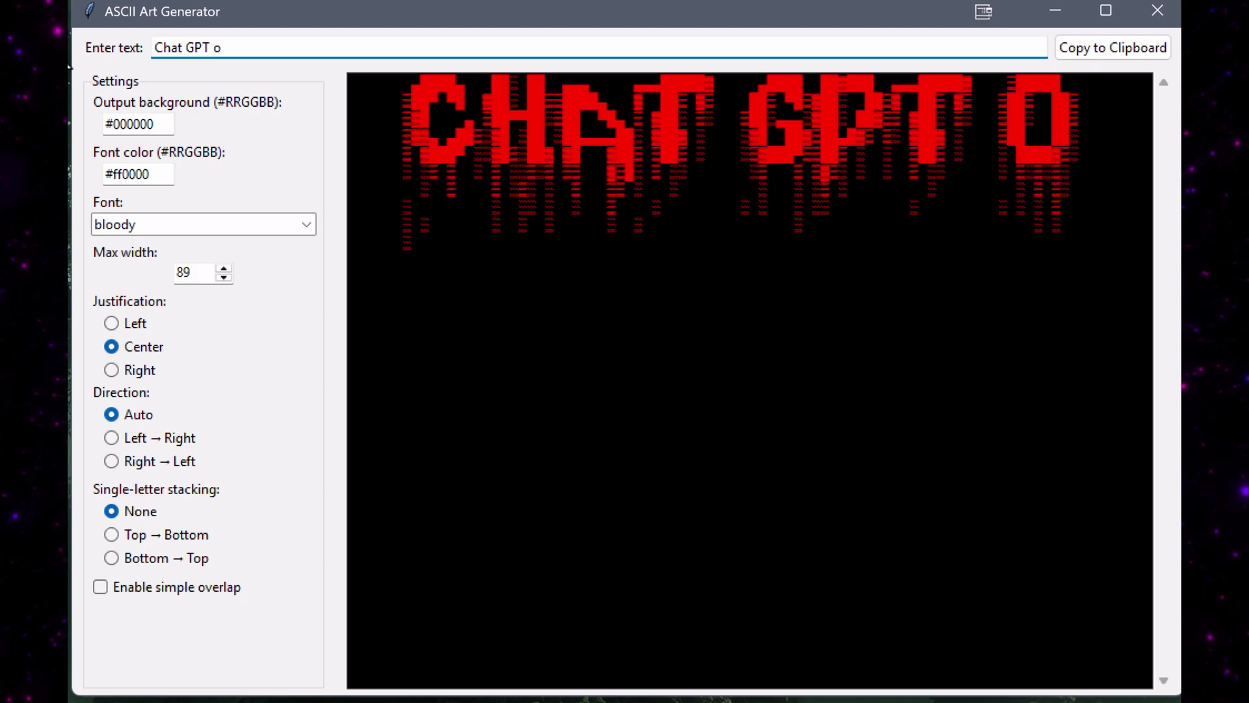
click(307, 224)
scroll(314, 278, up, 6)
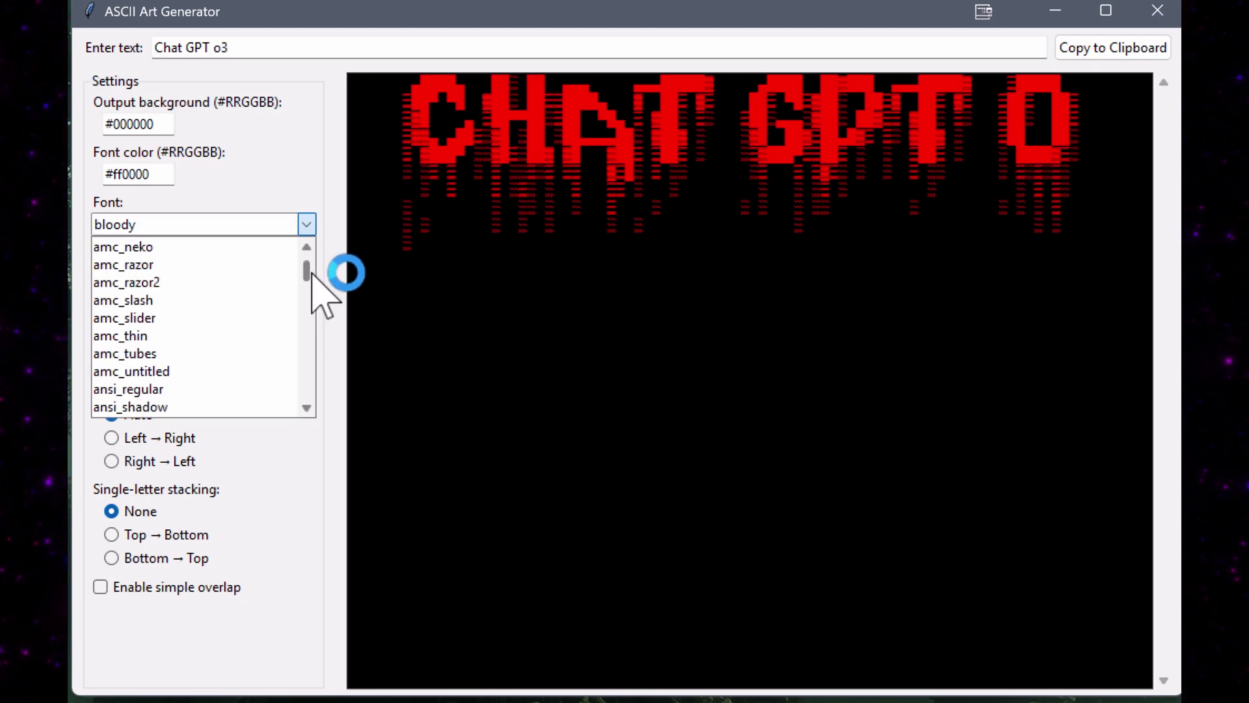
scroll(251, 354, down, 2)
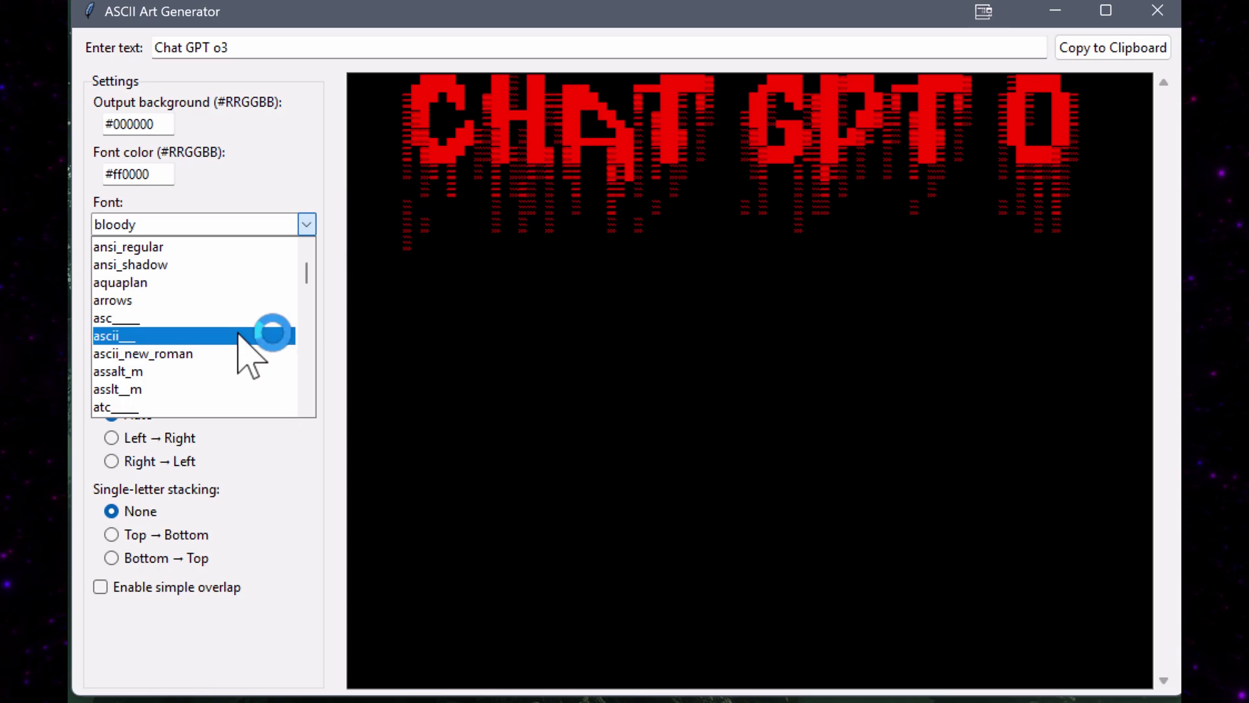
click(198, 265)
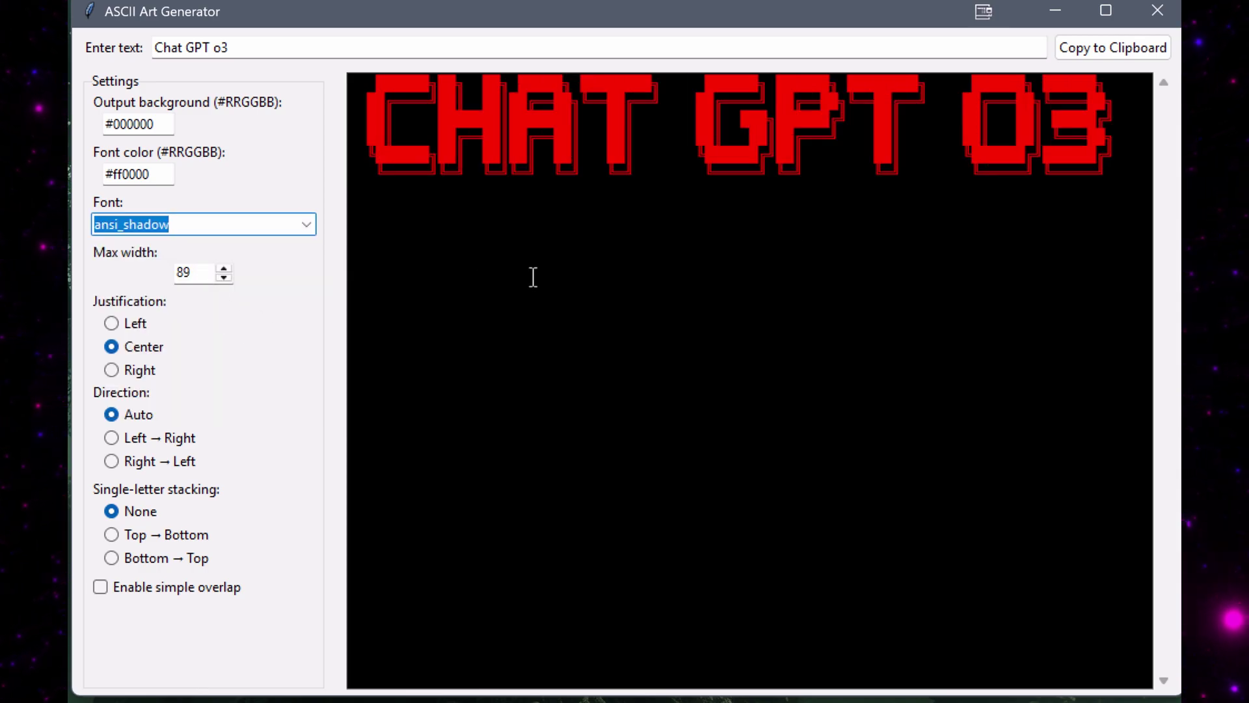
double_click(116, 124)
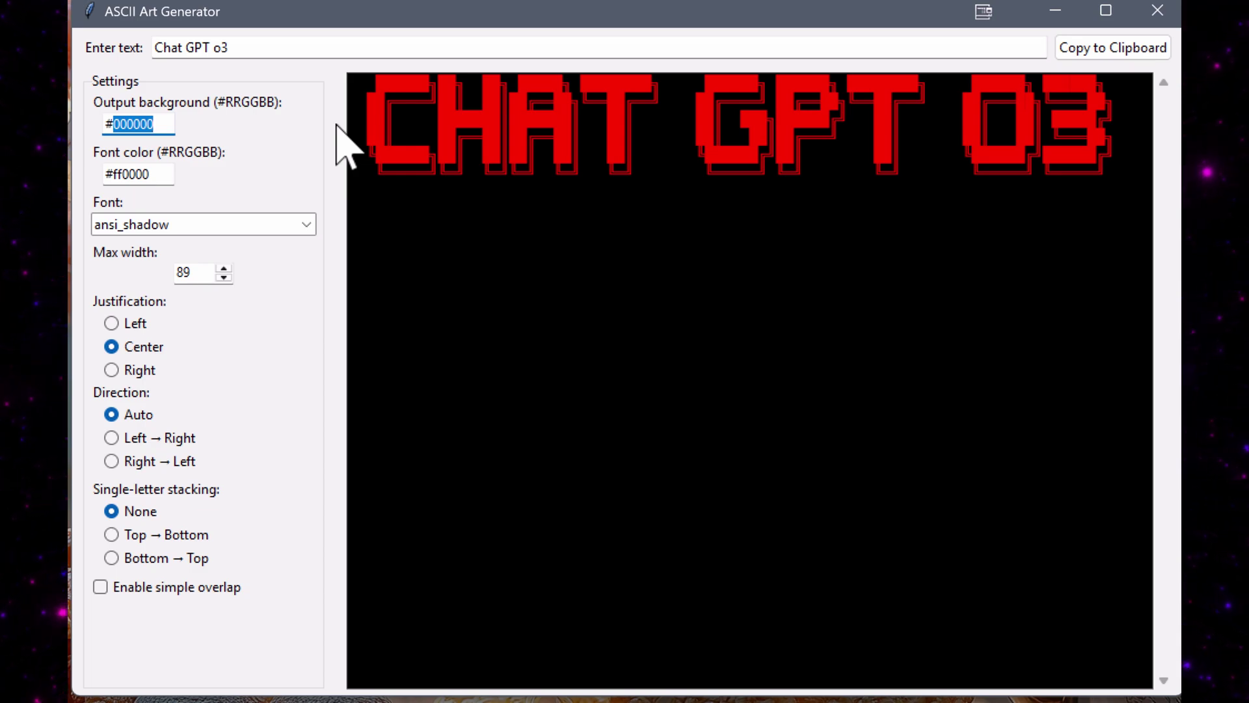
Set the output background to #0000ff and the font colour to #ffff00.
text(000)
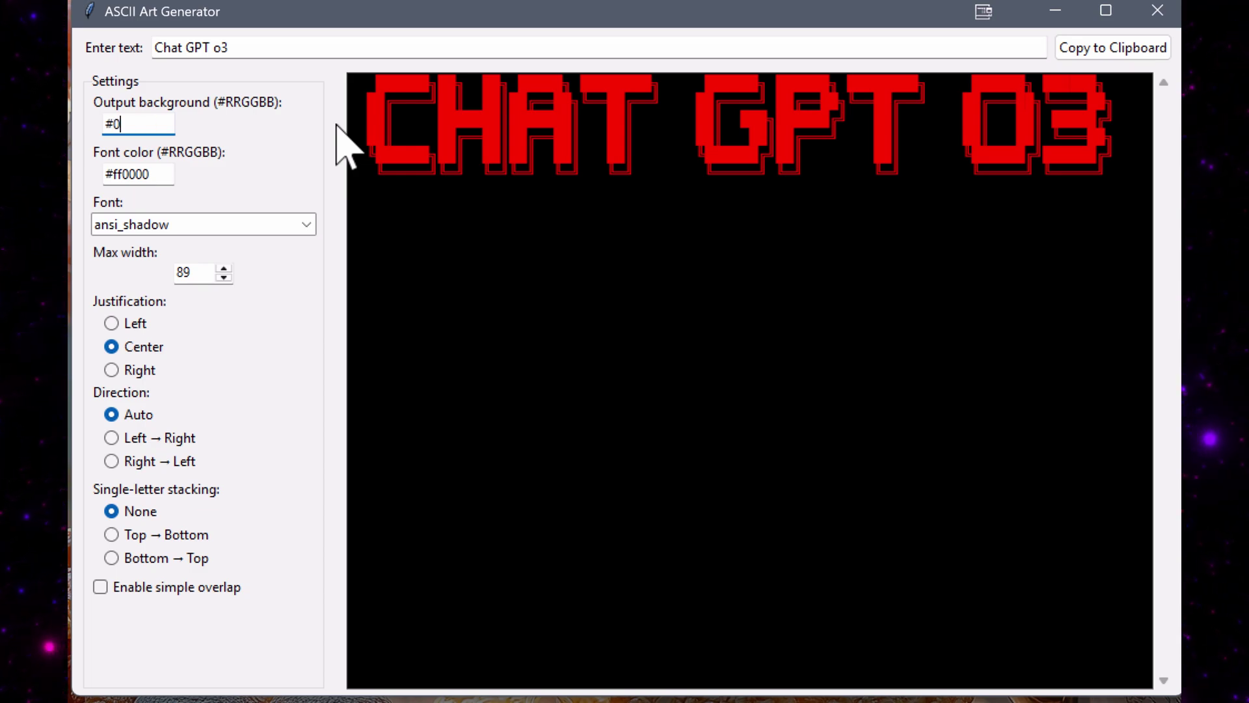
text(0ff)
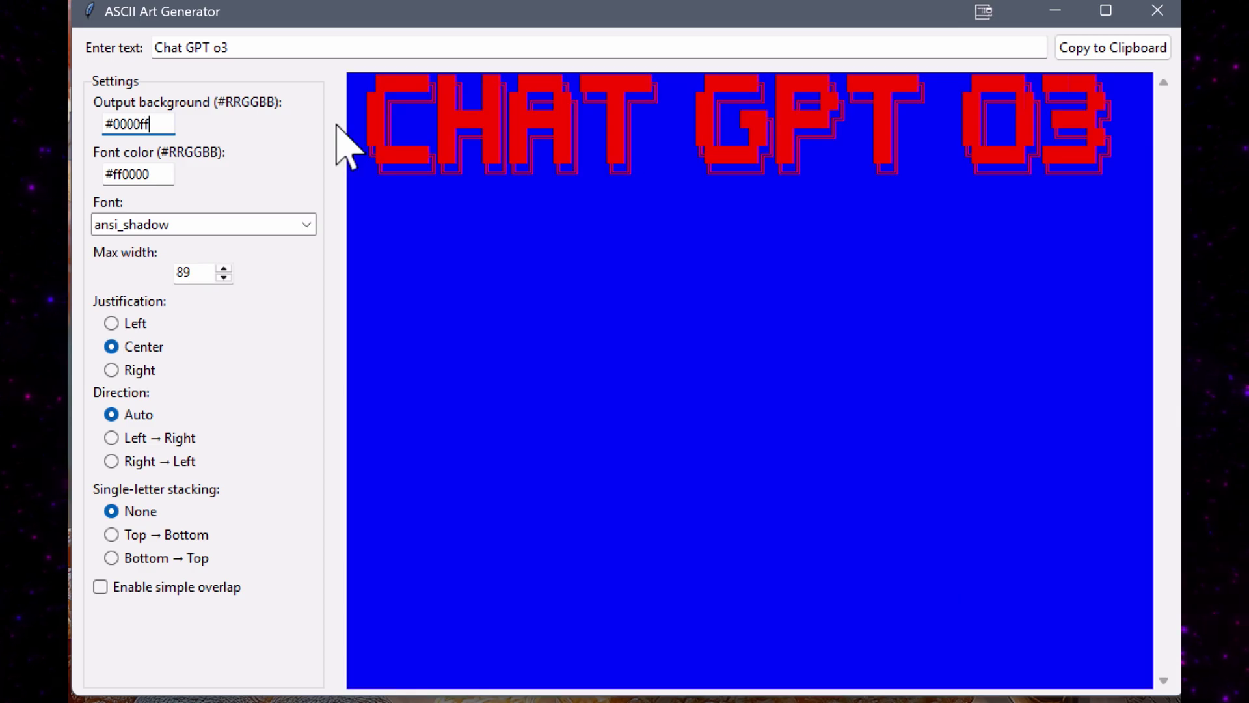
key(Tab)
text(#)
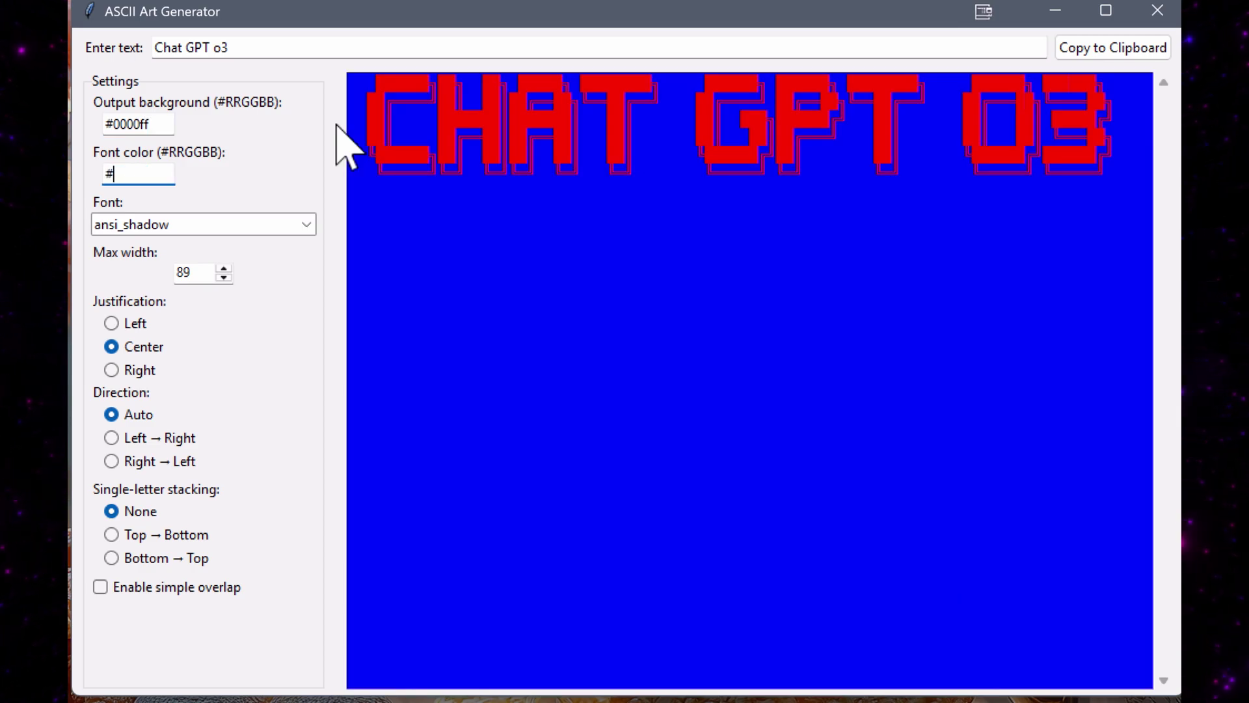
text(ffff00)
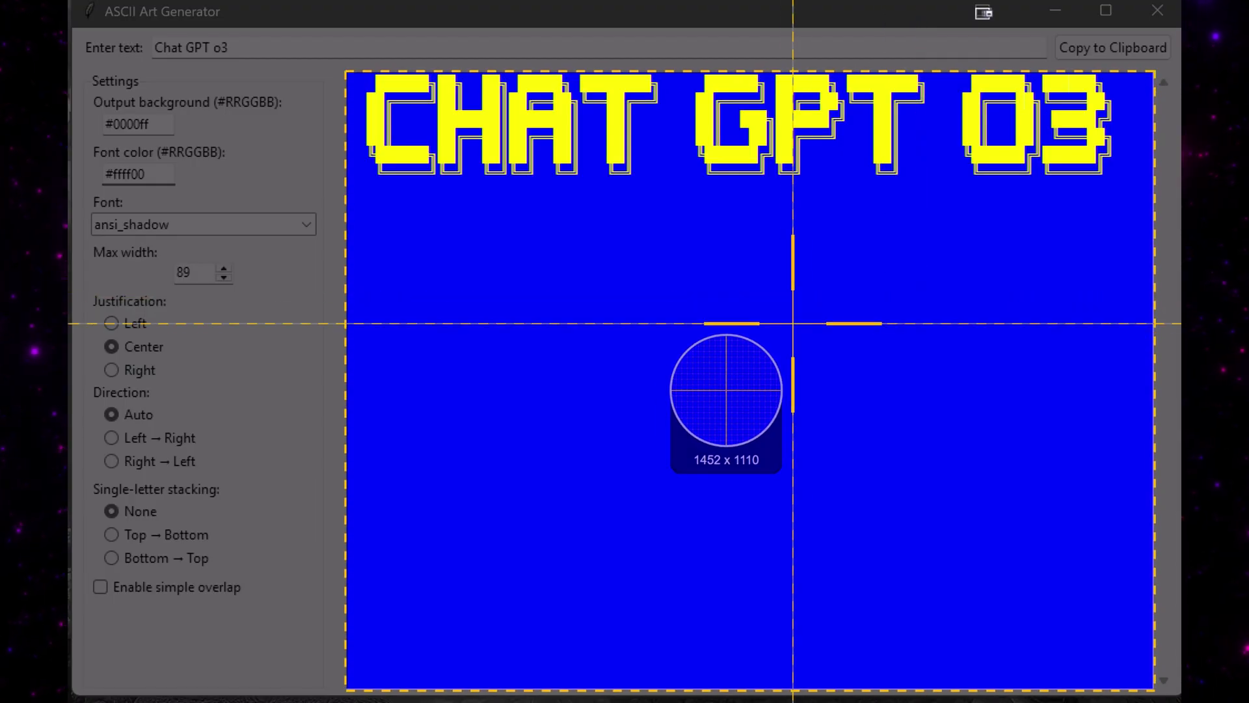
click(792, 322)
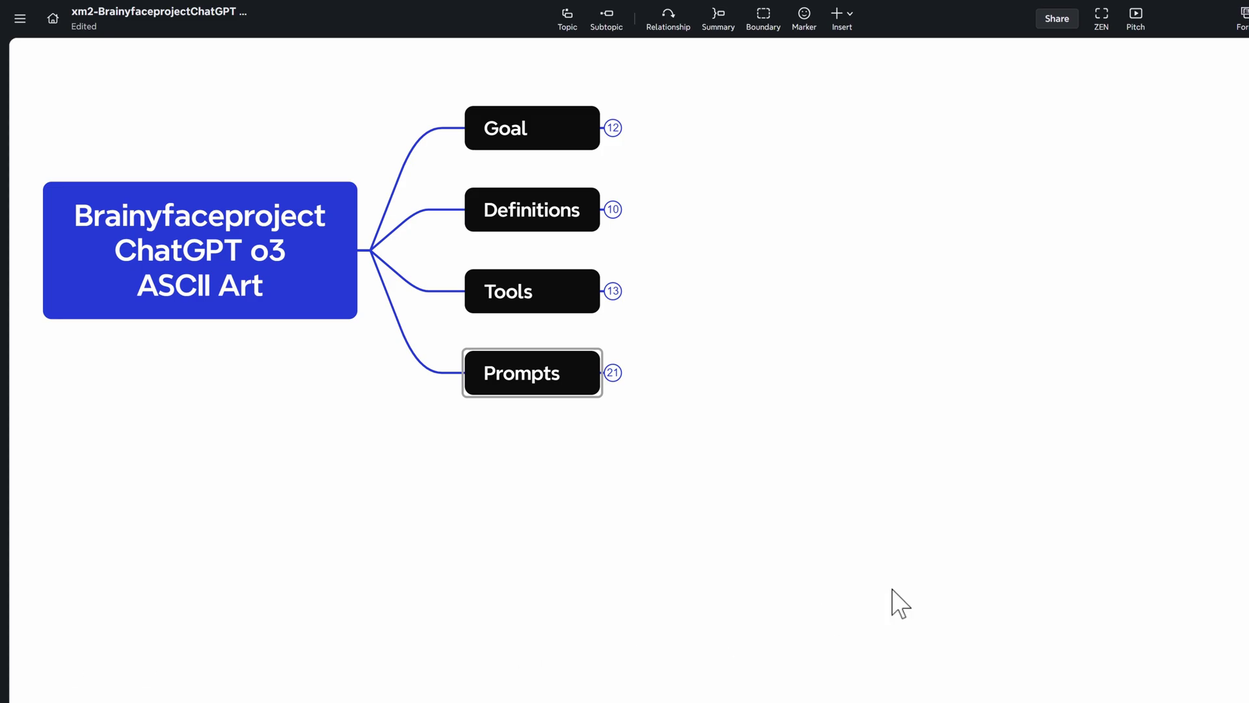
Select the Prompts topic in the Brainyfaceproject ChatGPT o3 ASCII Art map.
click(535, 390)
Expand Prompts and '1. ASCII Art for Text', then centre the first long prompt note.
key(ctrl+slash)
click(737, 331)
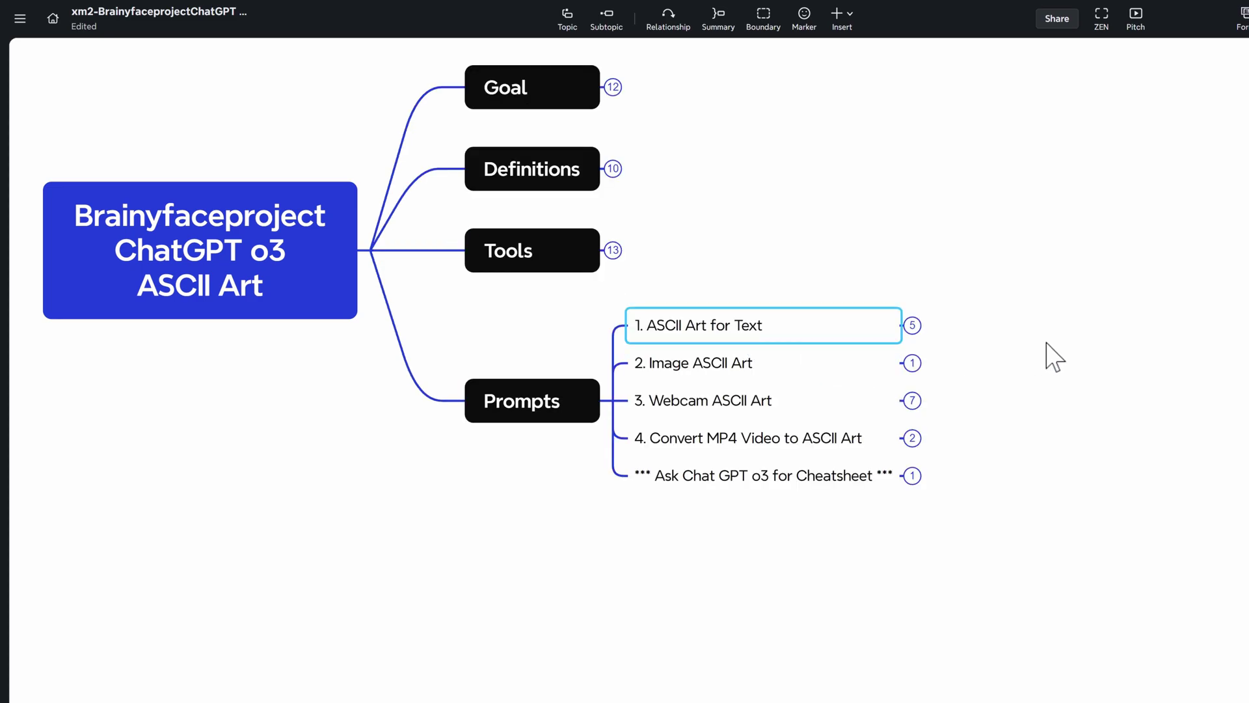
key(ctrl+slash)
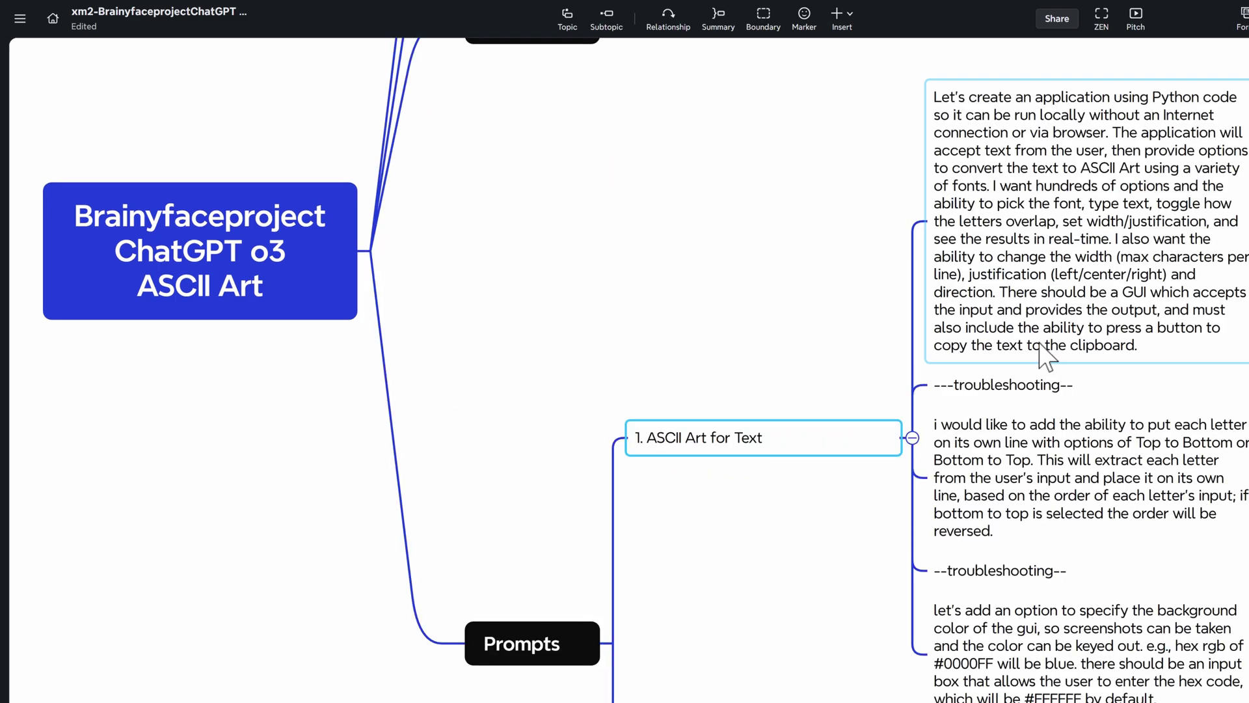
drag(1146, 354, 1111, 367)
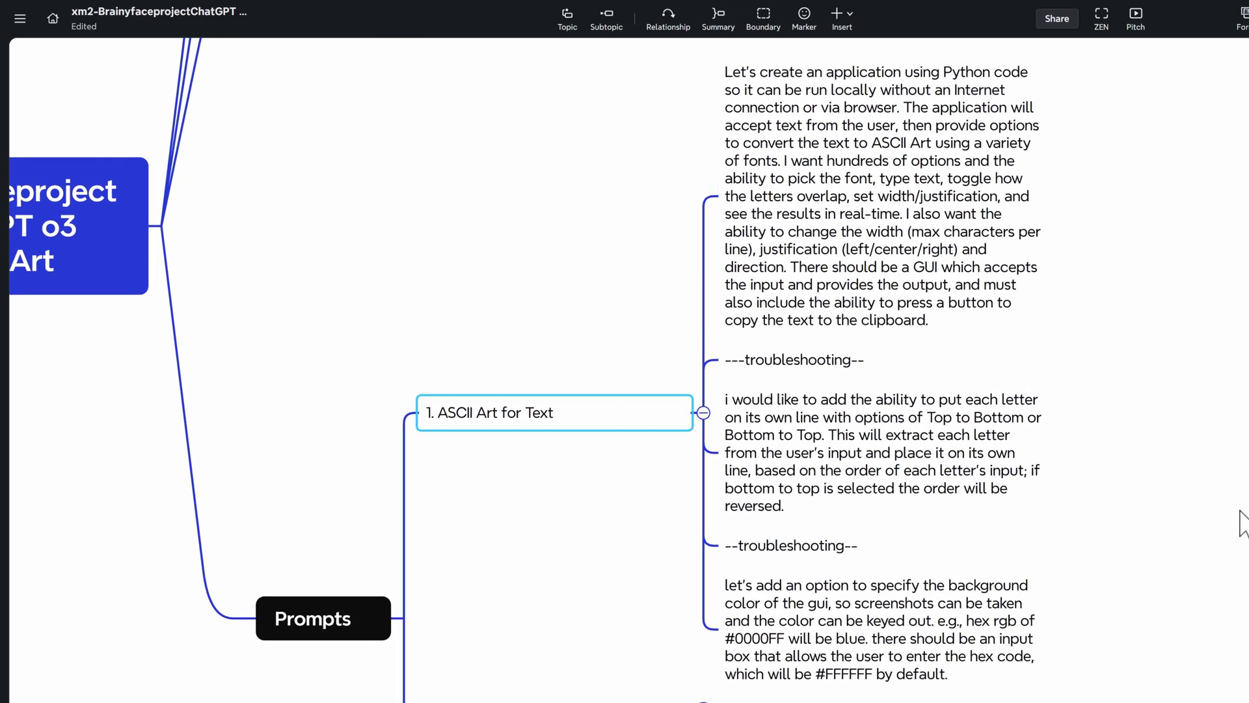
click(899, 237)
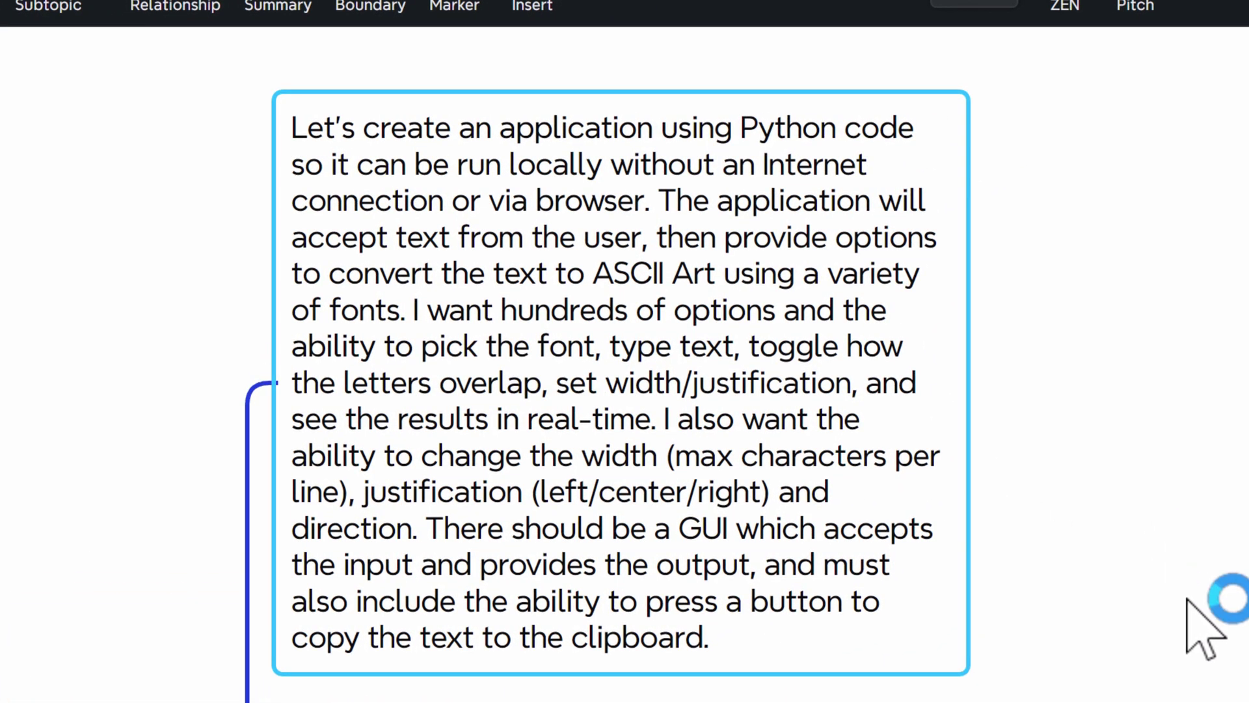
drag(1227, 627, 1190, 582)
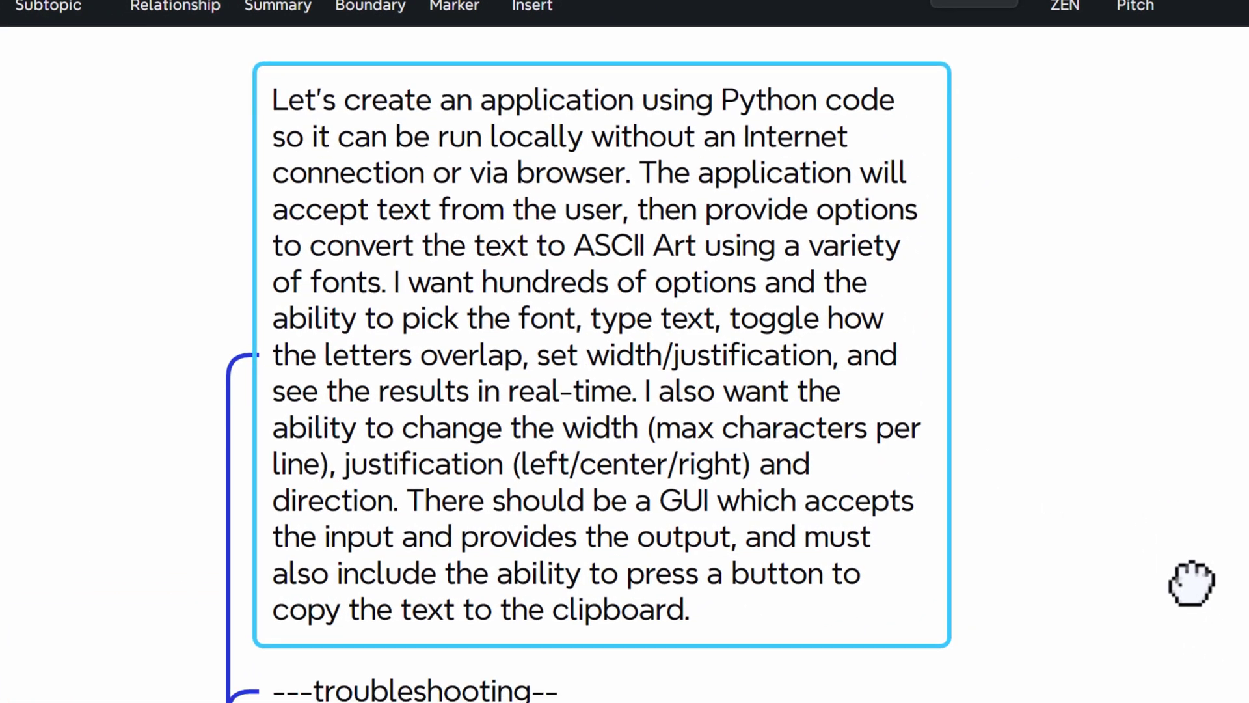
Select the troubleshooting topics and the one-letter-per-line and background colour follow-up prompts.
click(459, 689)
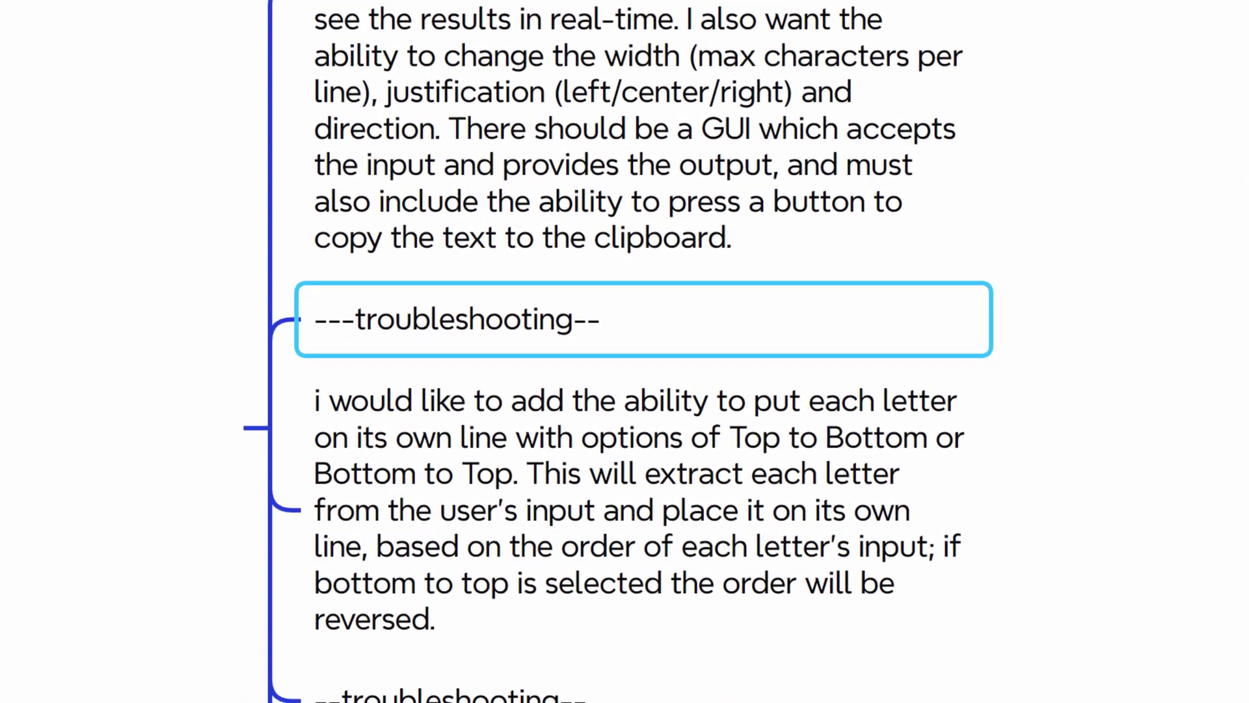
click(566, 496)
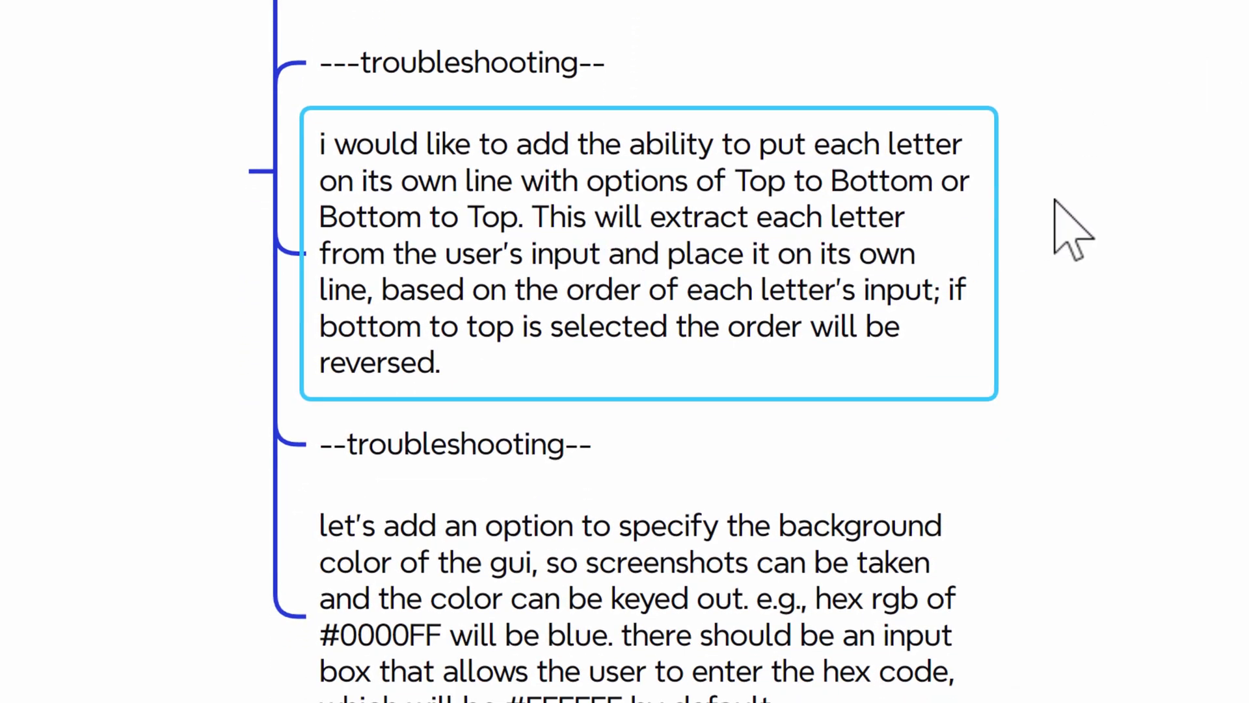
click(537, 443)
click(954, 524)
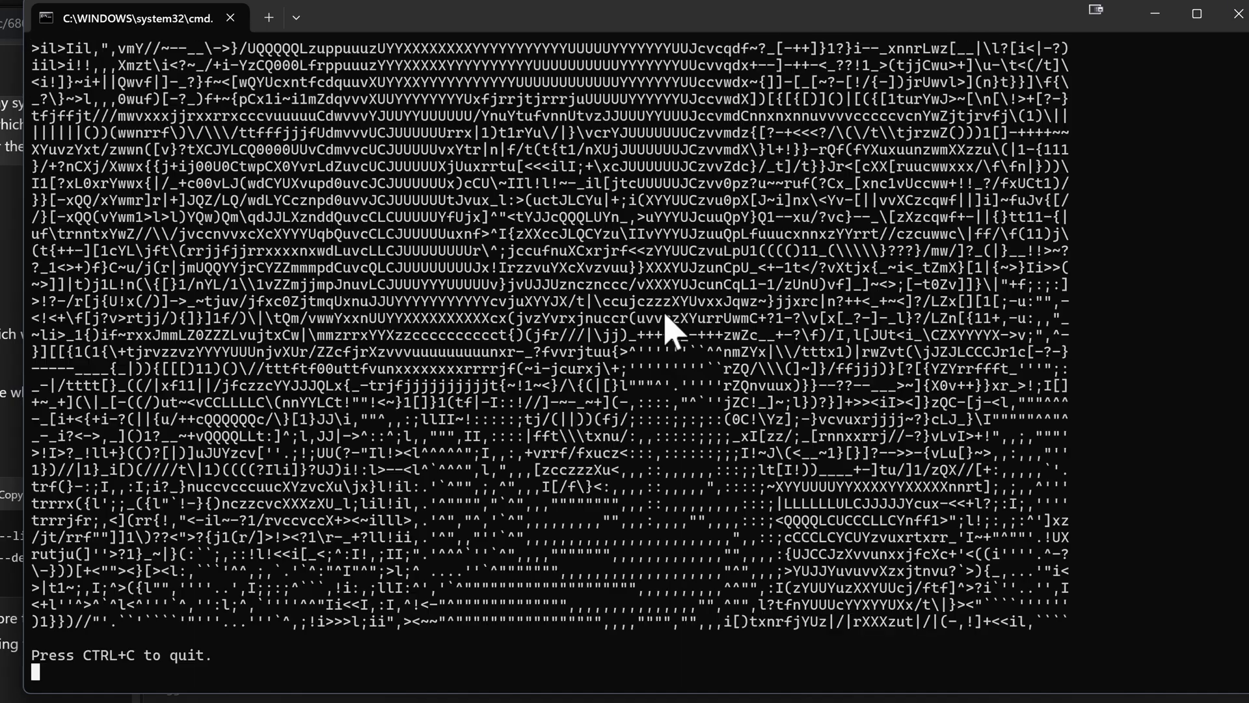
Stop the live webcam ASCII render with Ctrl+C to get back to the cmd prompt.
key(ctrl+c)
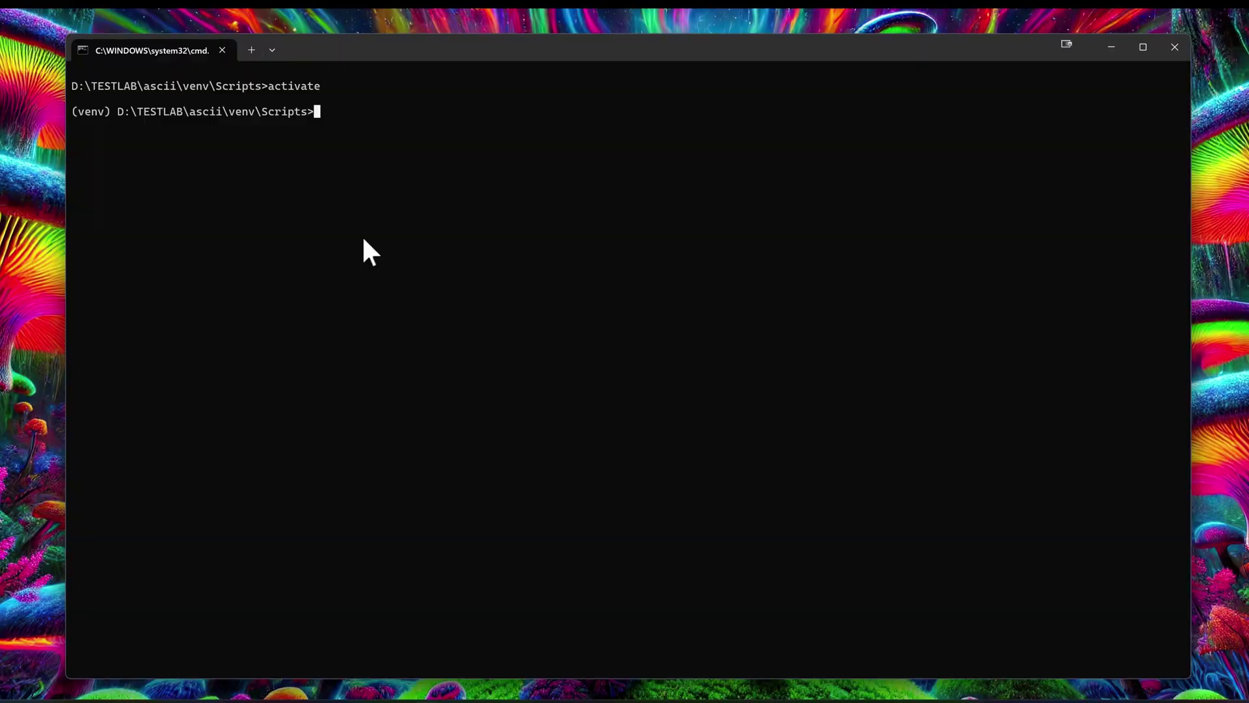
Paste ChatGPT's boosted-resolution webcam command at the cmd prompt.
key(ctrl+v)
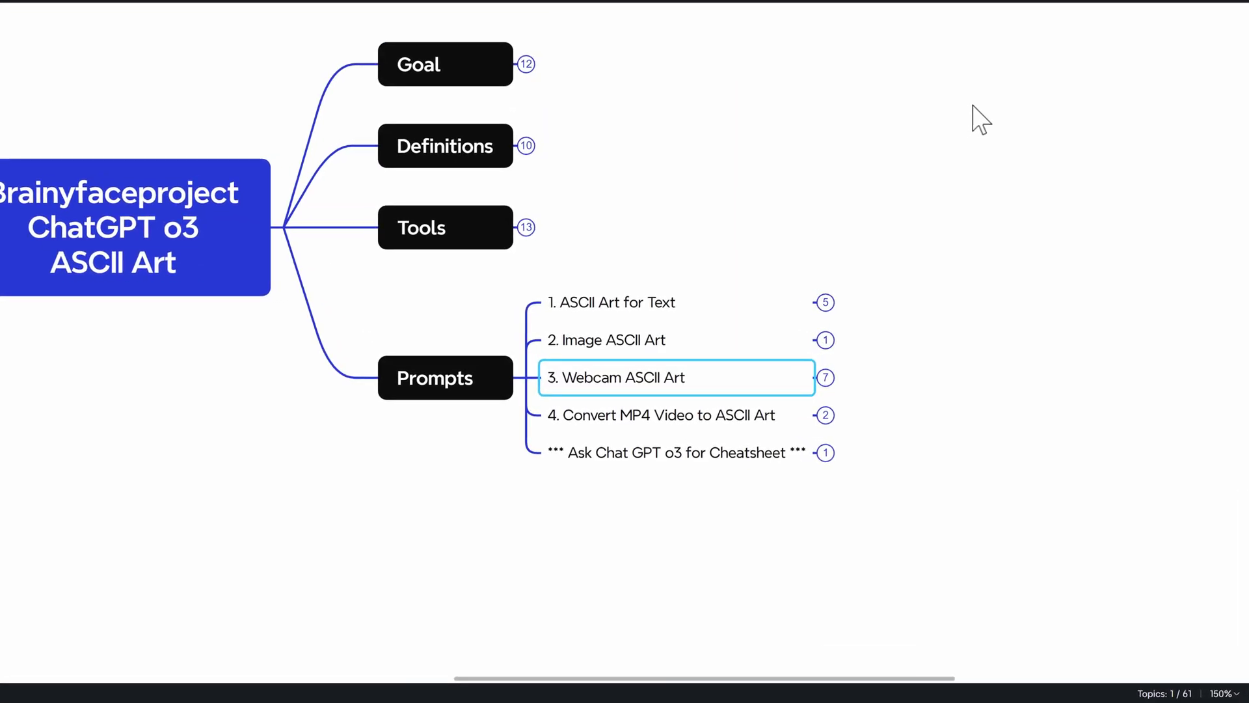
Expand '3. Webcam ASCII Art' to reveal its webcam prompt, fidelity follow-up and 24-bit colour reply.
key(ctrl+slash)
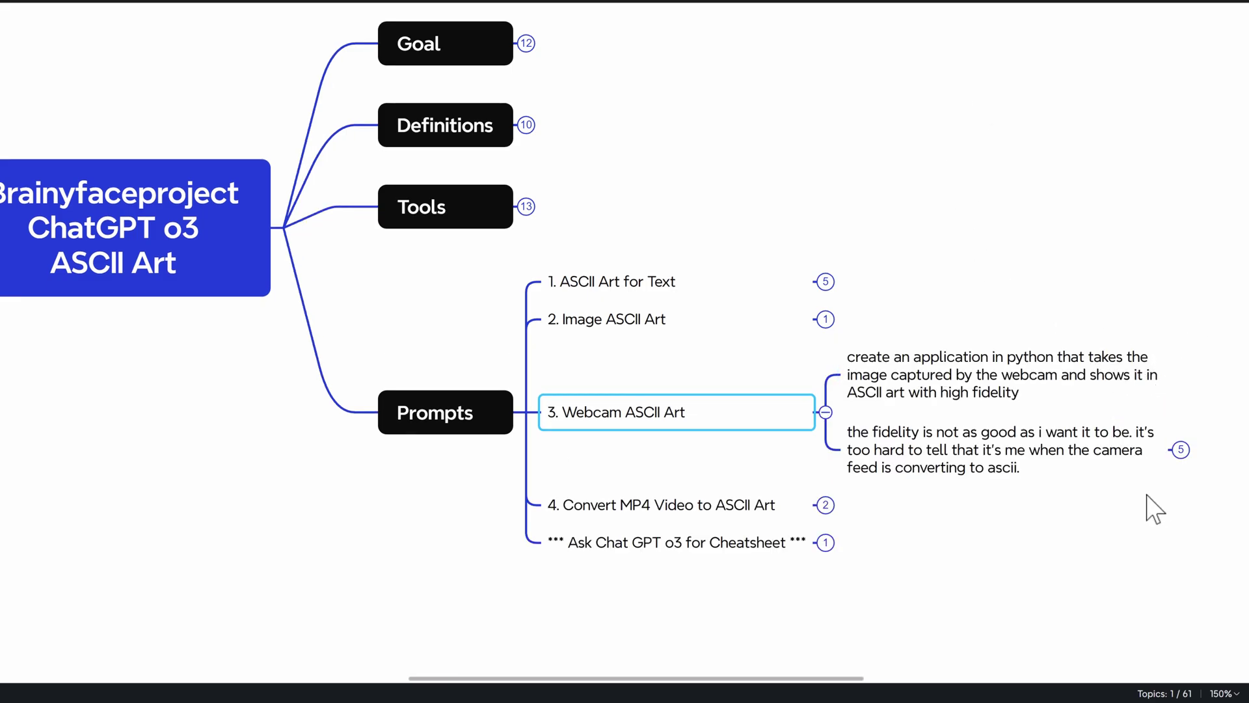
drag(1191, 521, 1090, 472)
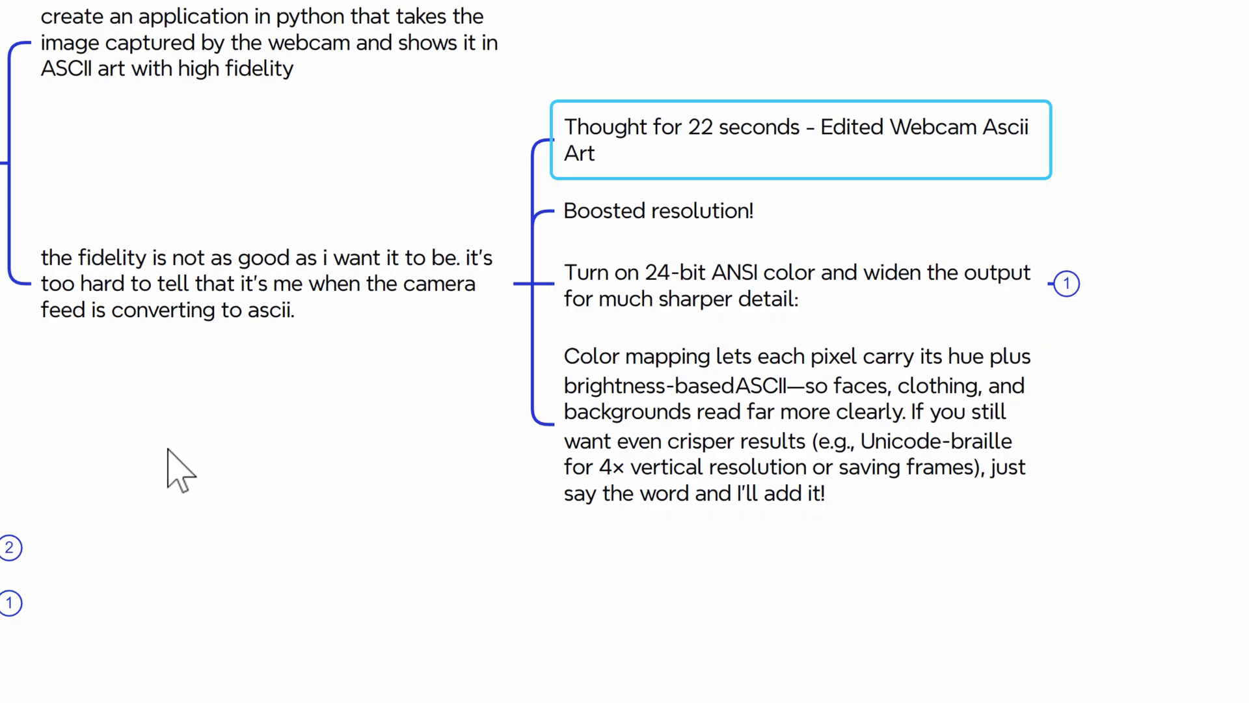
Run 'python image_art_ascii.py skull.png' to render the skull as ASCII art.
text(t)
text(hon image_art_ascii.py)
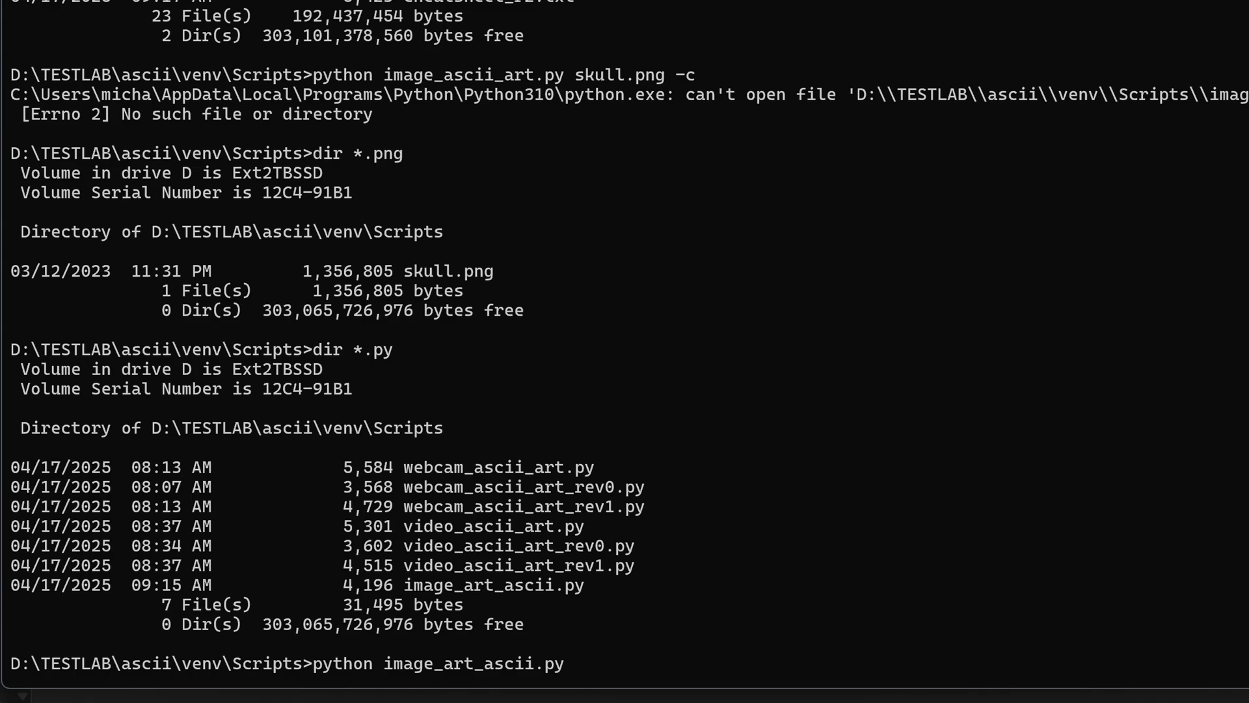
text(skull.png)
key(Return)
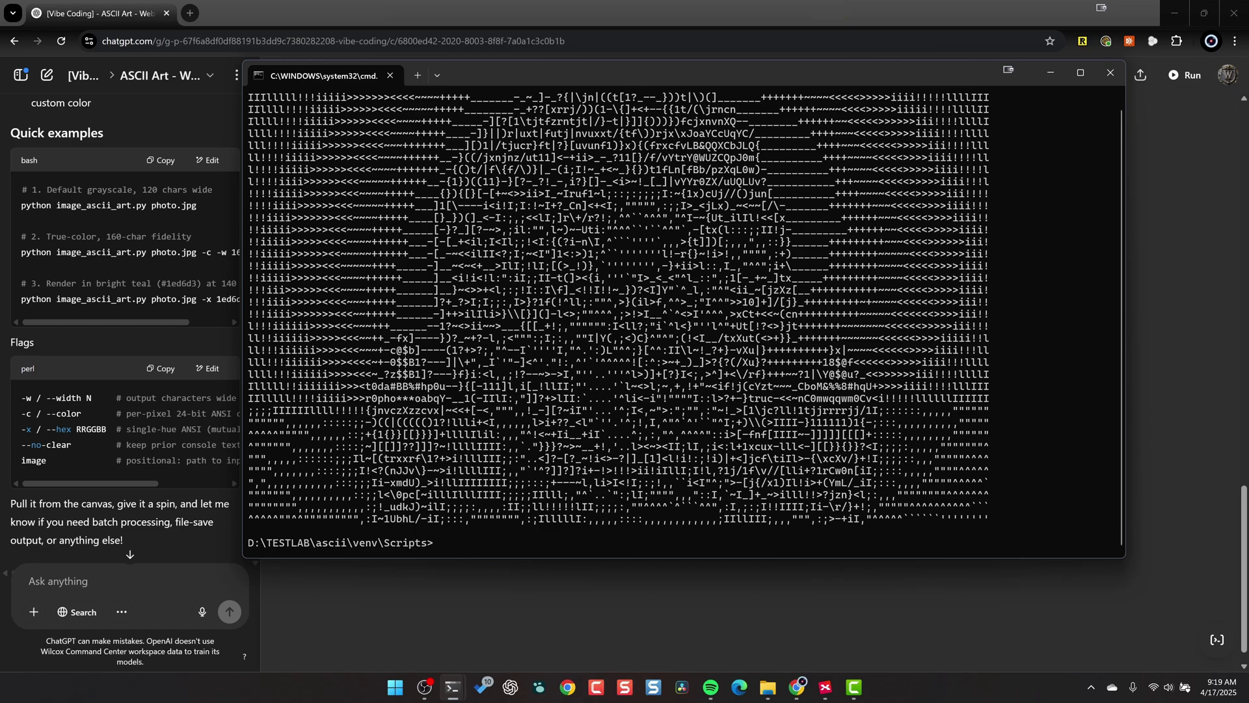
Rerun the skull.png render with the -c colour option.
key(Up)
text(-c)
key(Return)
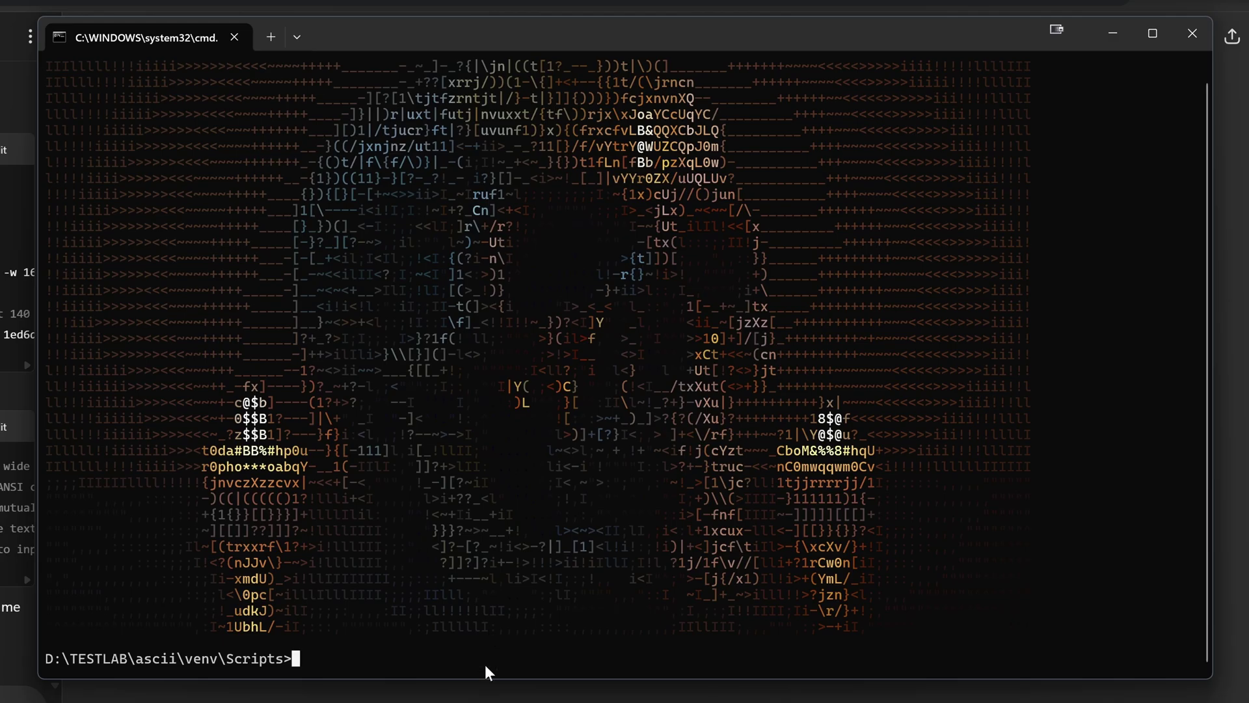
Render panda.png as colour ASCII art by editing the previous skull command.
key(Up)
key(Left)
key(Left)
key(Left)
key(Left)
key(Left)
key(Left)
key(Left)
key(Left)
key(Right)
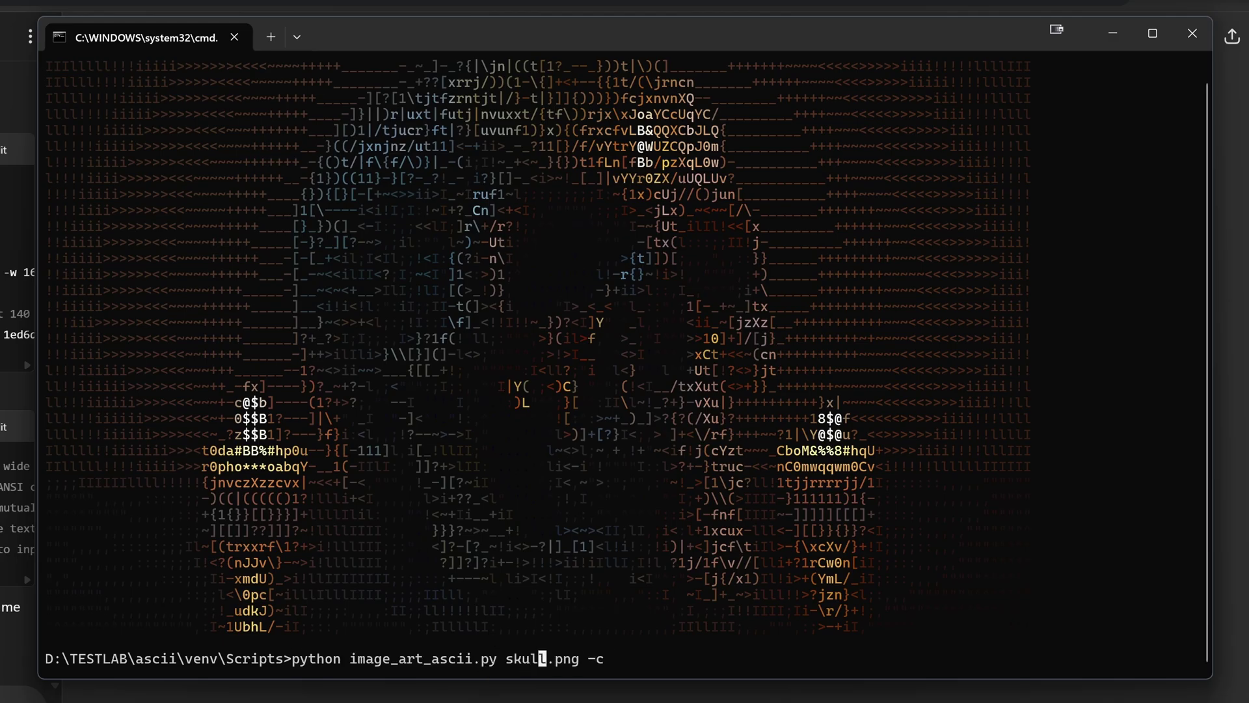
key(BackSpace)
key(BackSpace)
key(BackSpace)
key(BackSpace)
key(BackSpace)
text(panda)
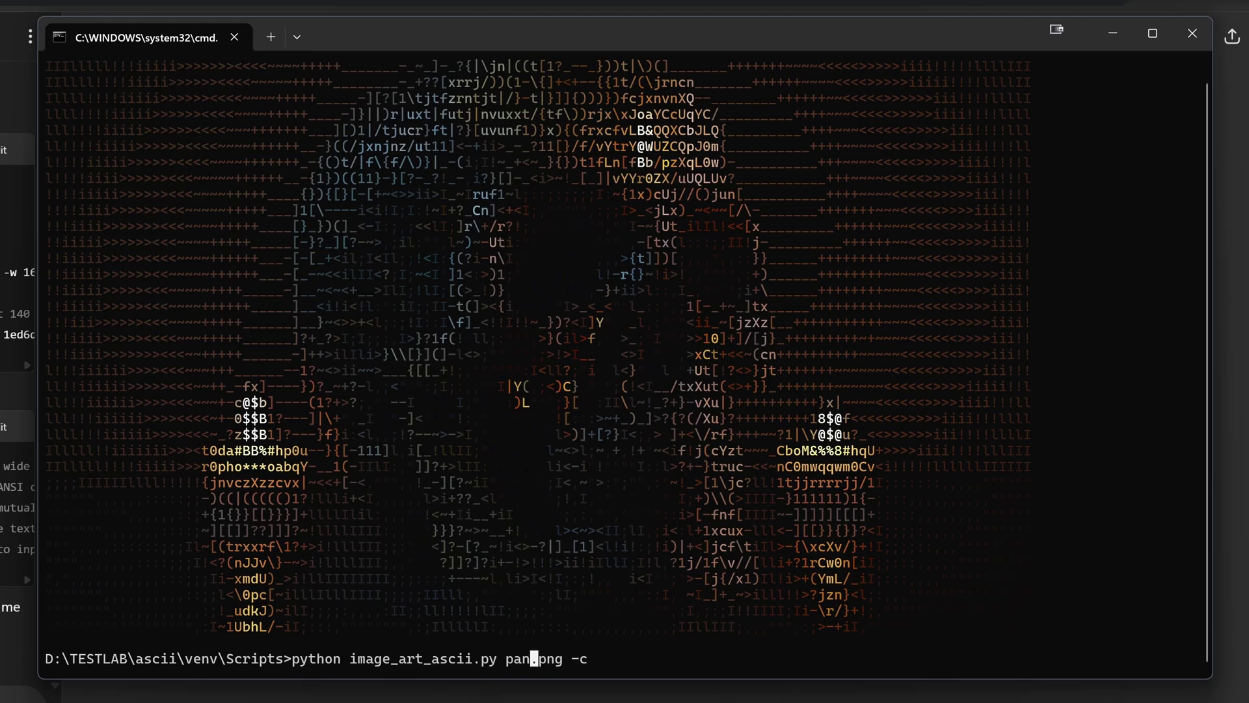
key(Return)
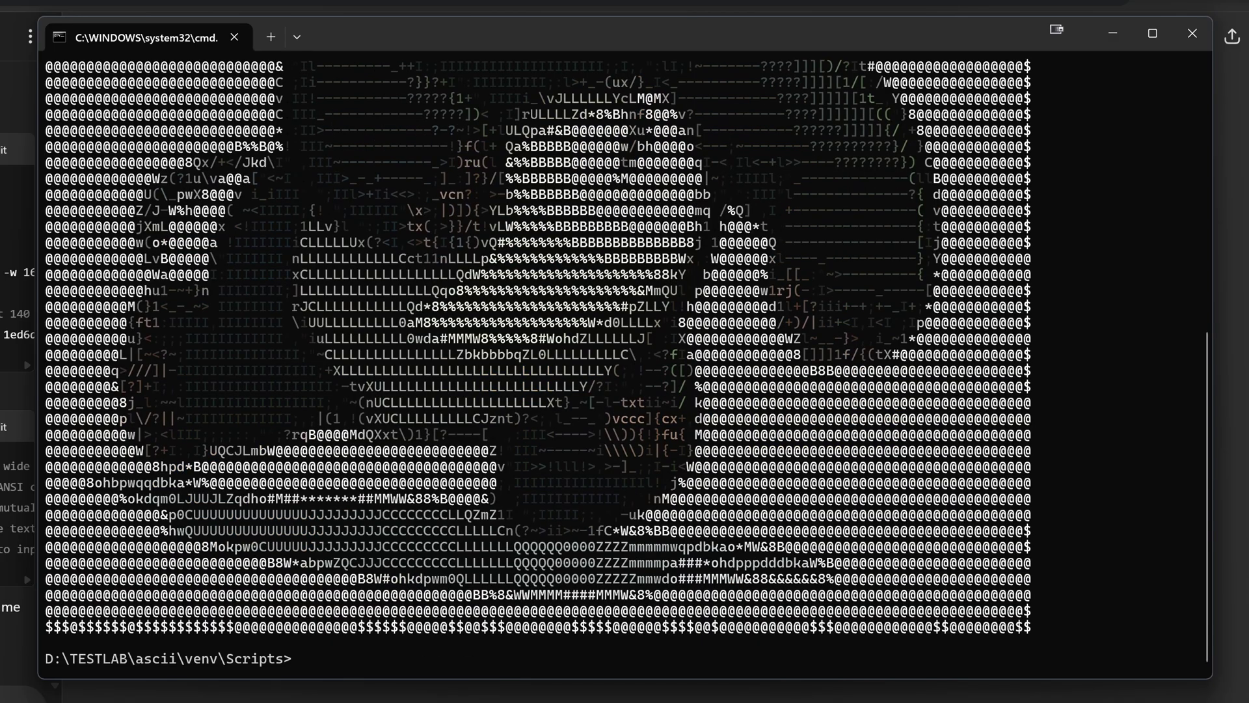
scroll(576, 419, up, 7)
scroll(619, 402, up, 3)
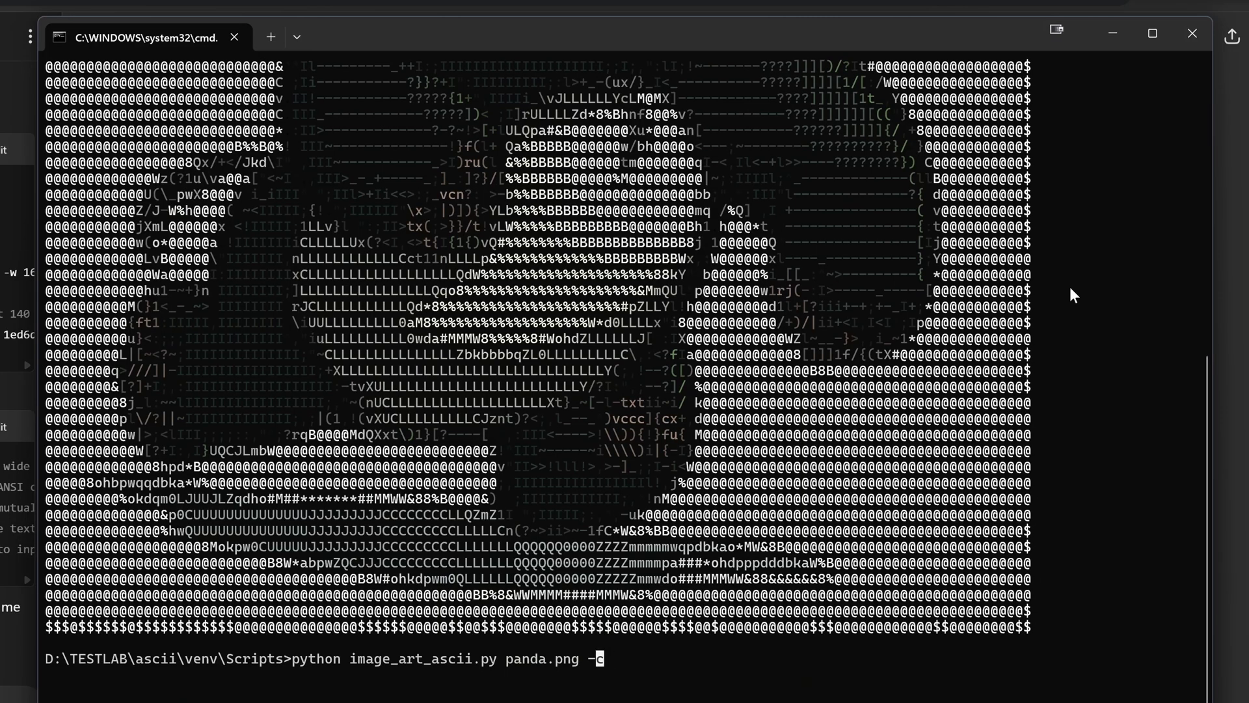
Render dakota.png as colour ASCII art and view the full output in the terminal.
key(BackSpace)
key(BackSpace)
key(BackSpace)
key(BackSpace)
text(dakot)
key(End)
key(Return)
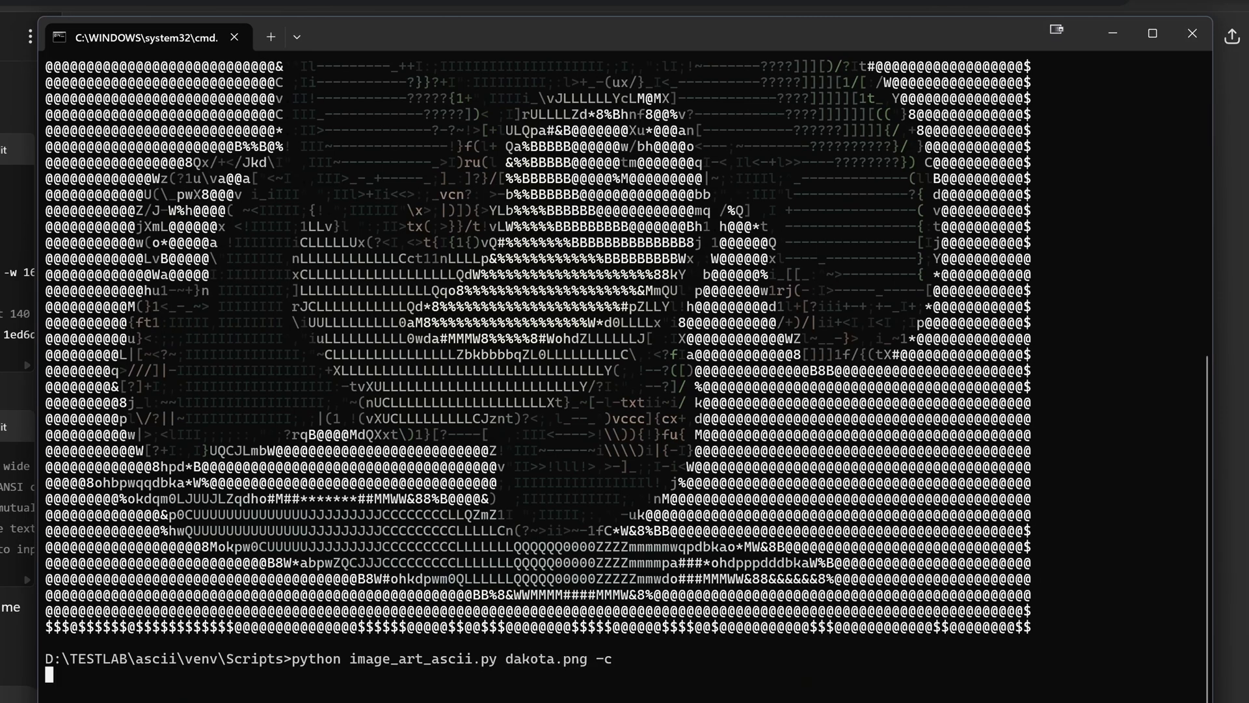
scroll(1040, 326, up, 12)
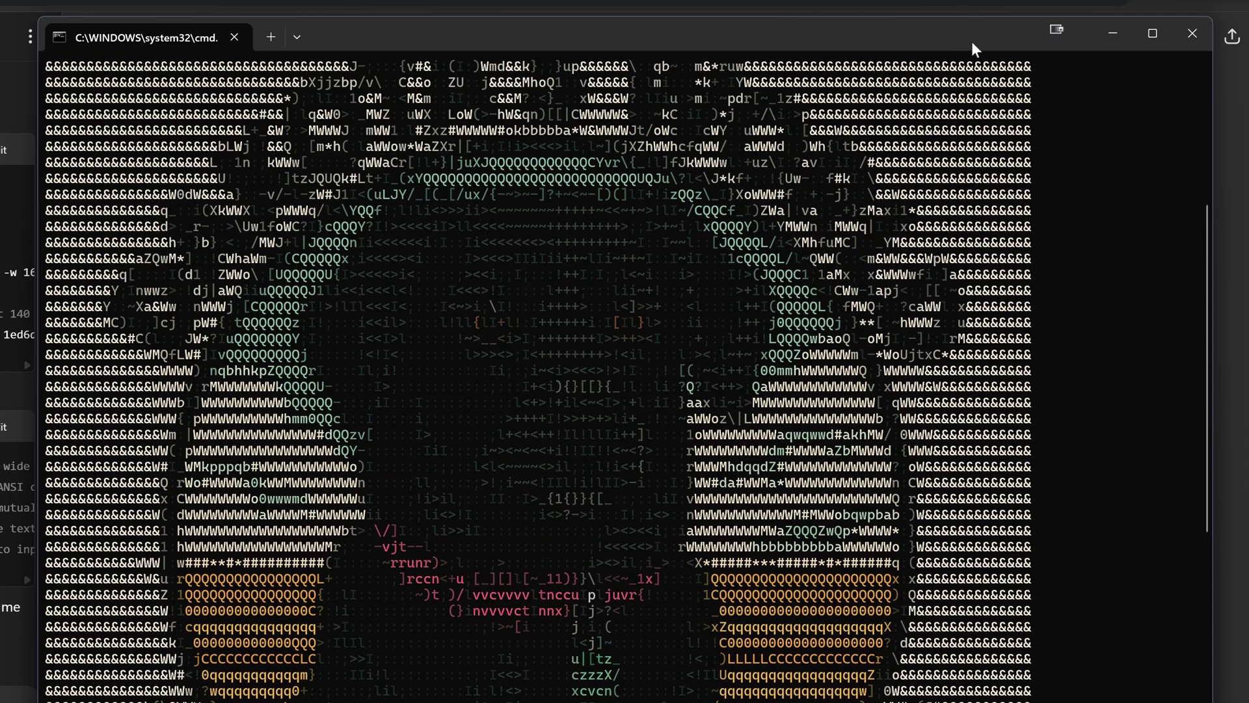
drag(971, 41, 979, 0)
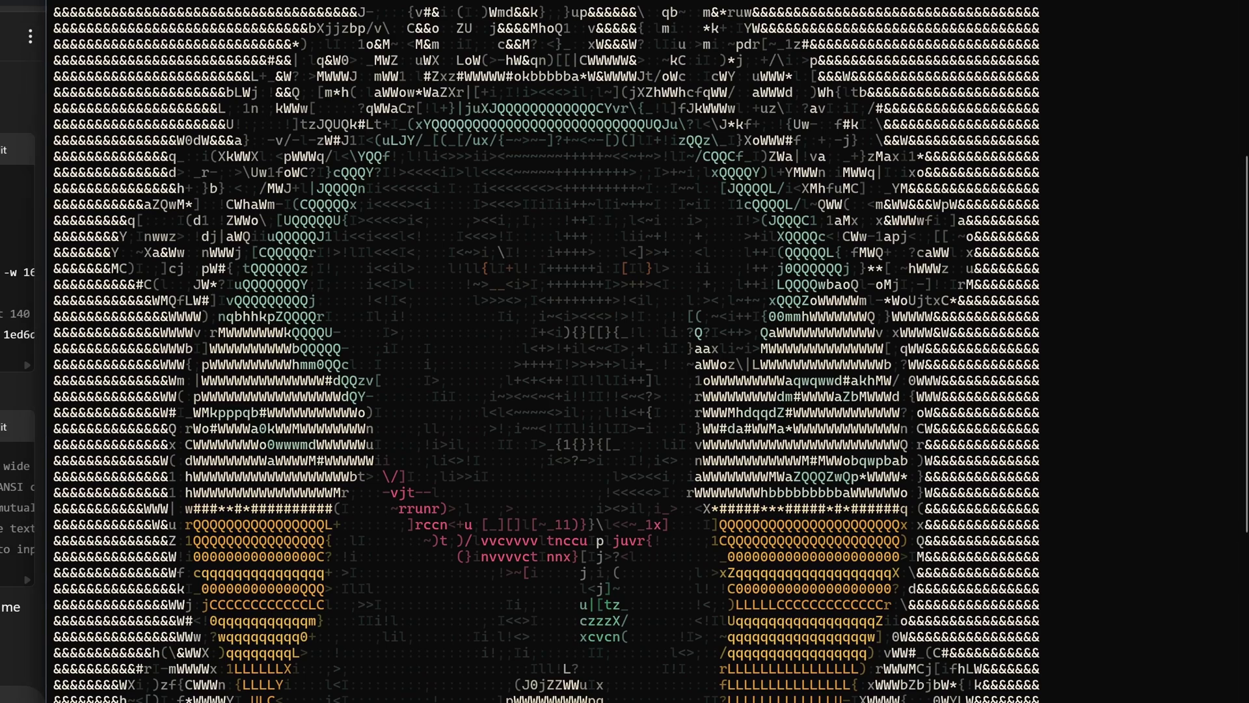
scroll(1084, 384, down, 1)
scroll(1099, 364, down, 3)
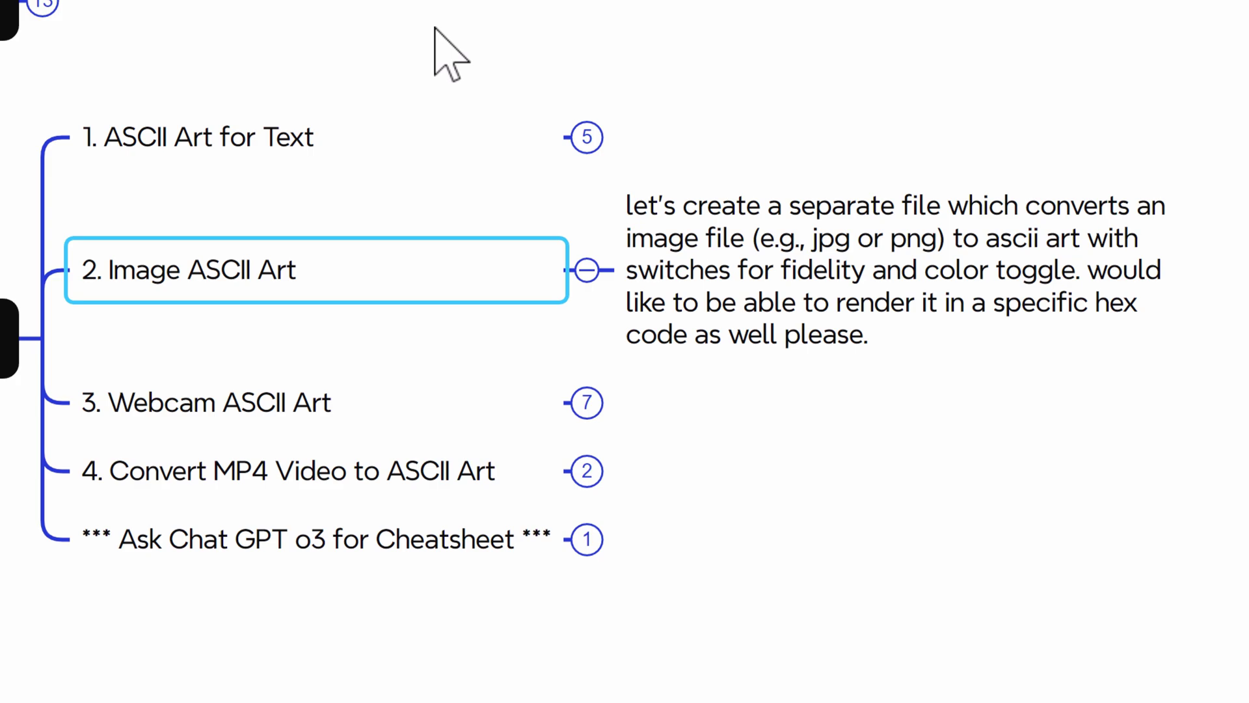
Select the Image ASCII Art prompt note describing the image-to-ASCII converter.
click(876, 320)
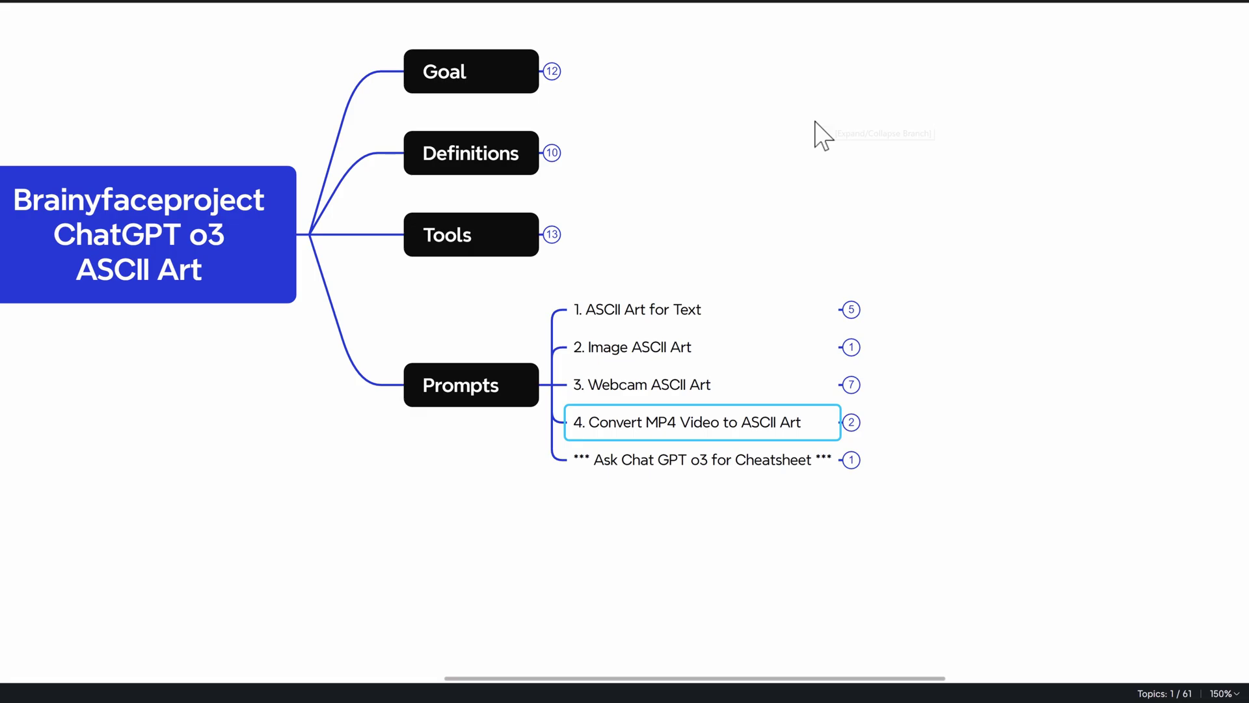
Expand '4. Convert MP4 Video to ASCII Art' to show its MP4-to-ASCII and frame-rate prompts.
key(ctrl+slash)
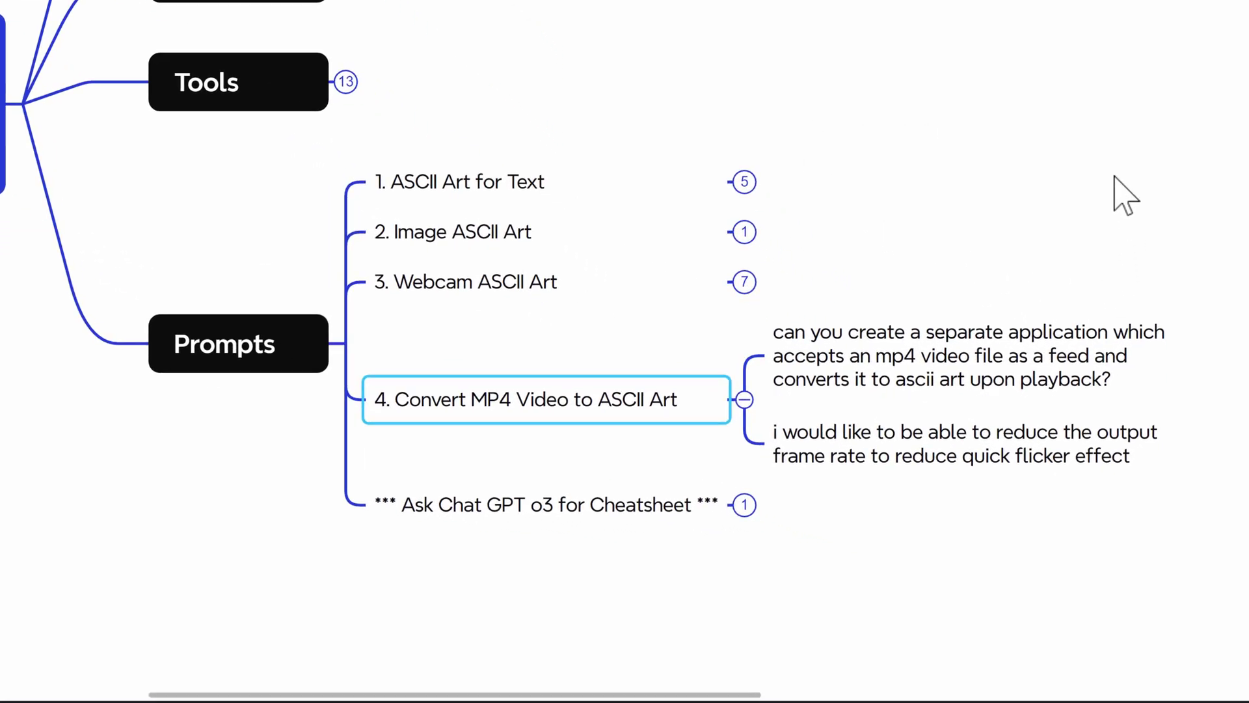